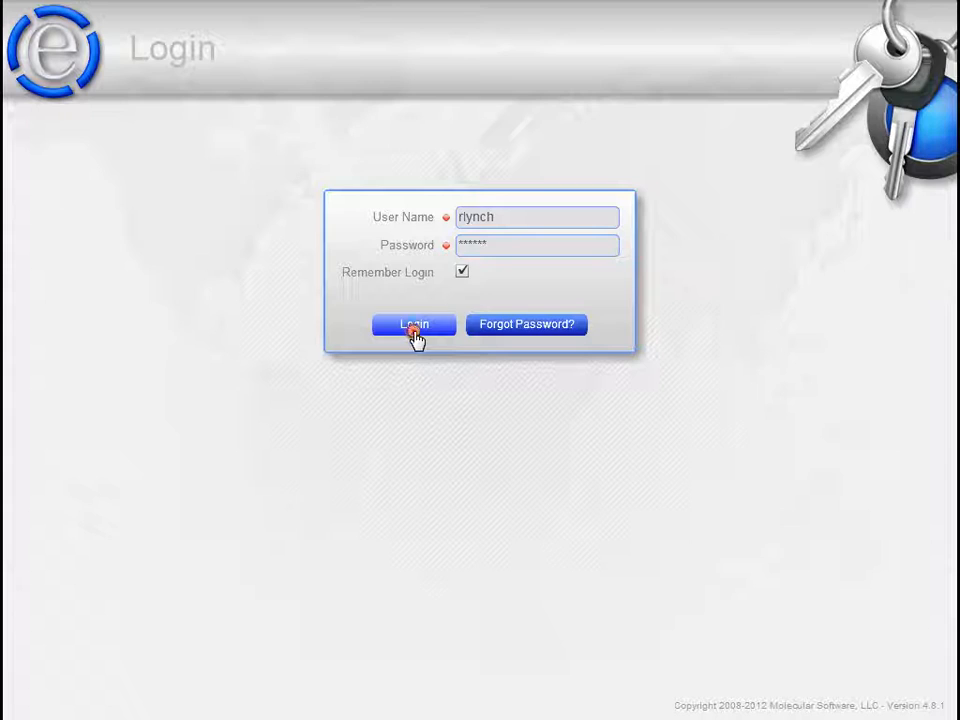
- Log in with the remembered credentials and open the Sites section of Administration
click(414, 334)
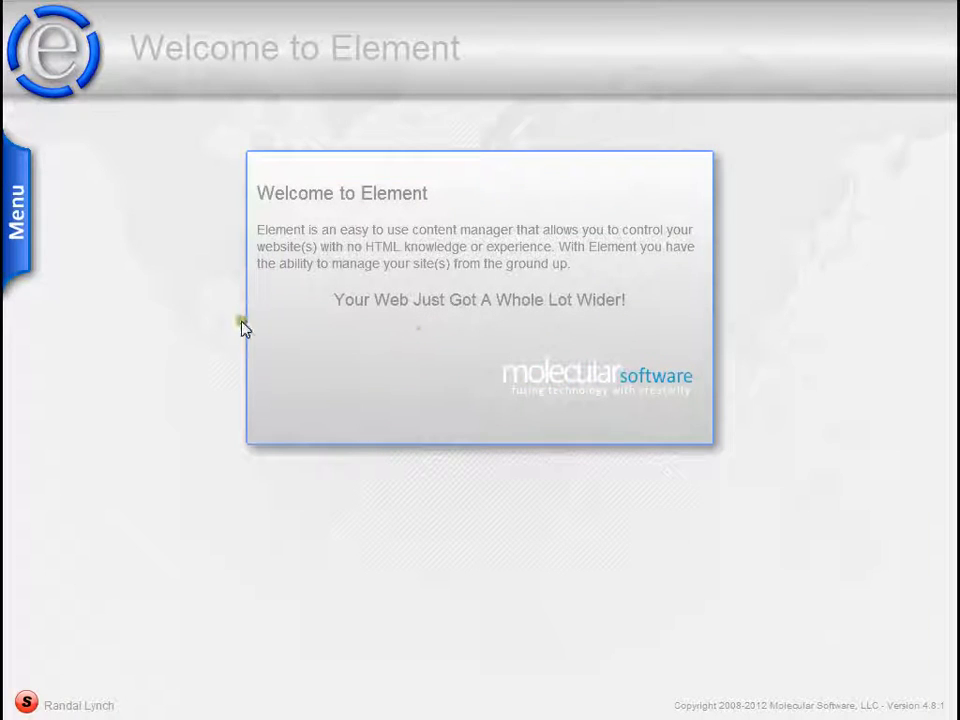
click(30, 218)
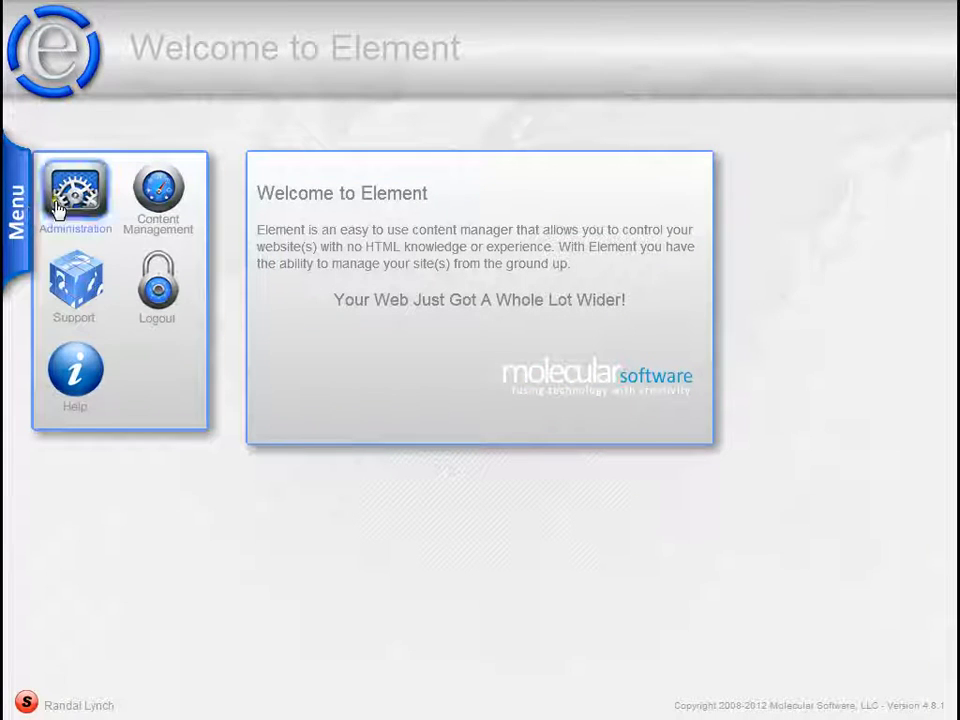
click(76, 196)
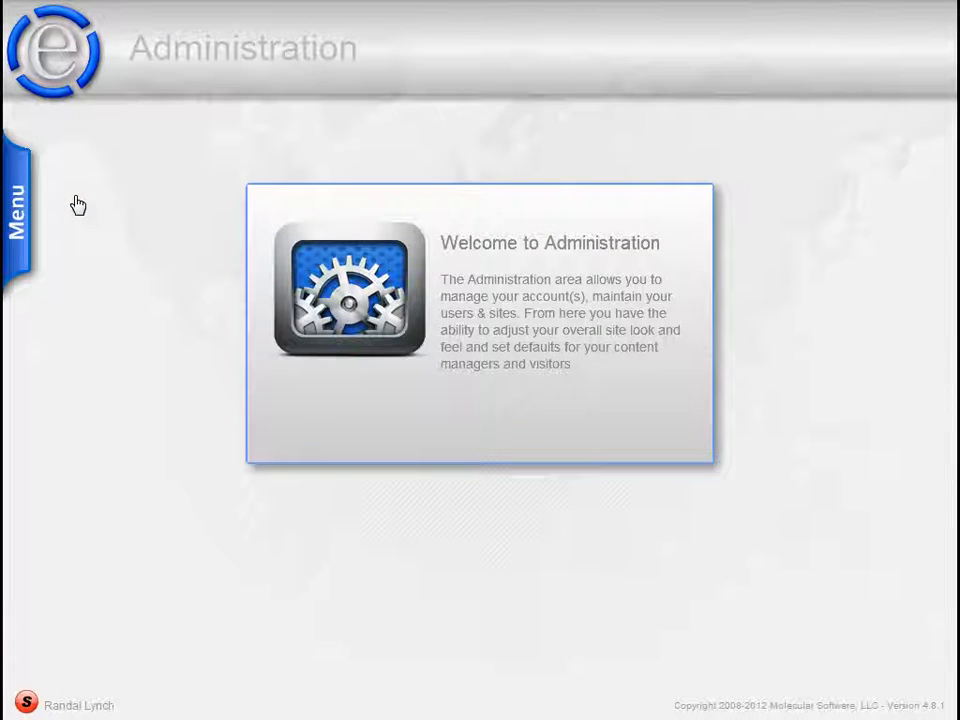
mouse_move(20, 210)
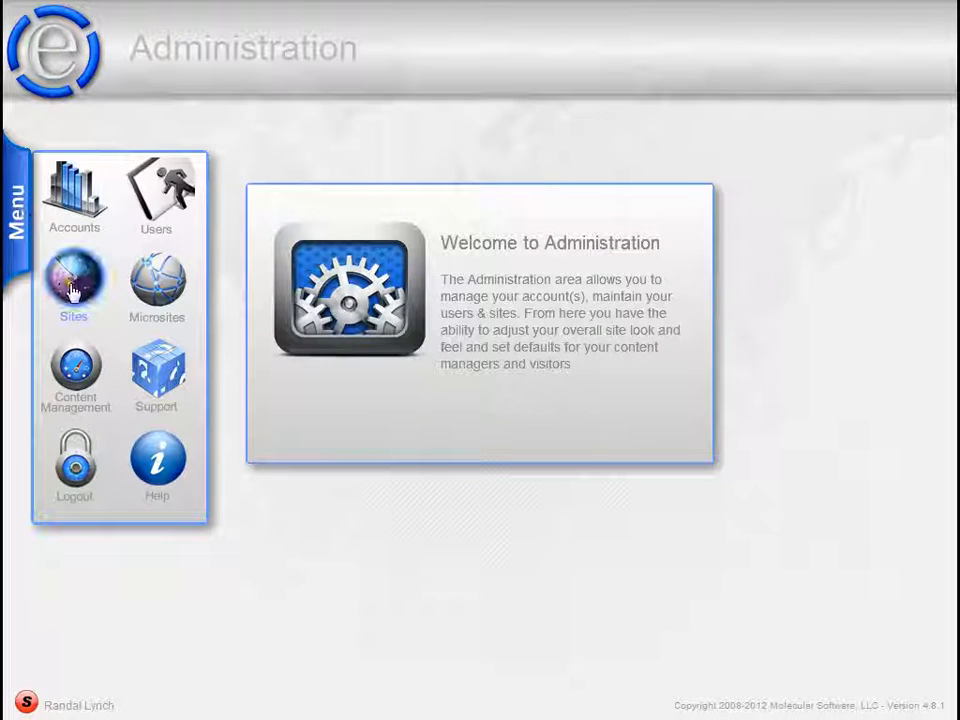
click(72, 290)
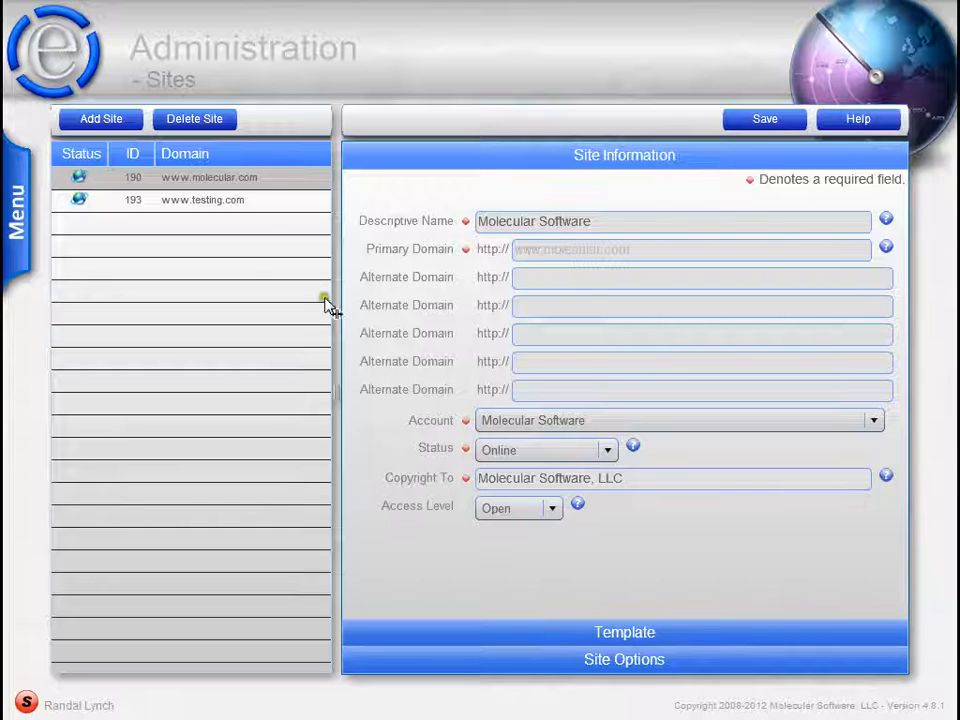
- View the site listing in Content Management and return to the Sites section of Administration
click(257, 220)
click(12, 205)
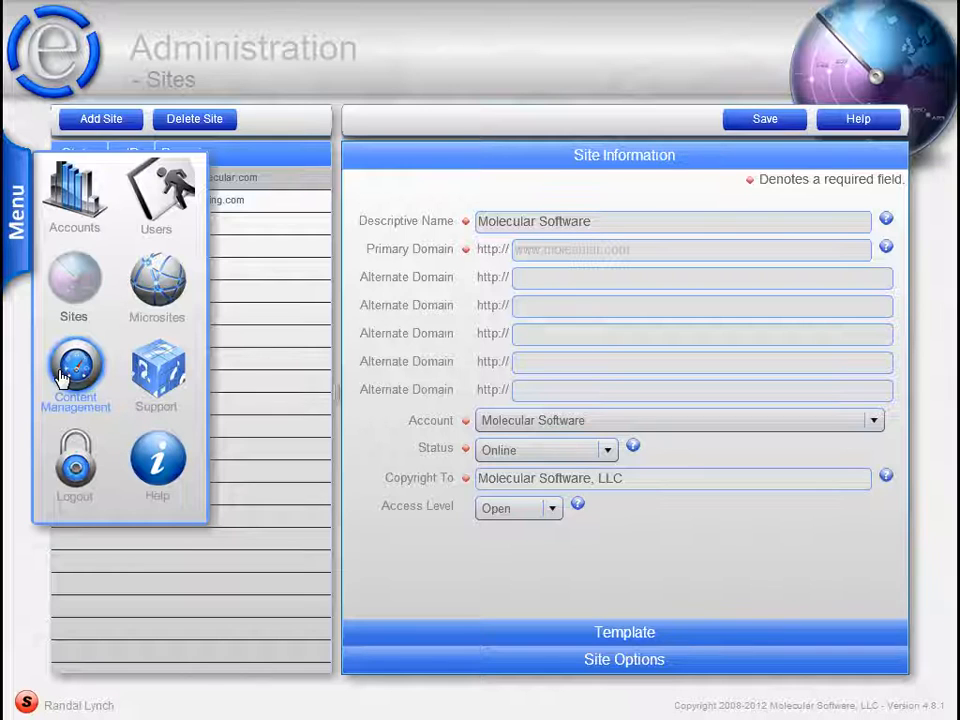
click(62, 377)
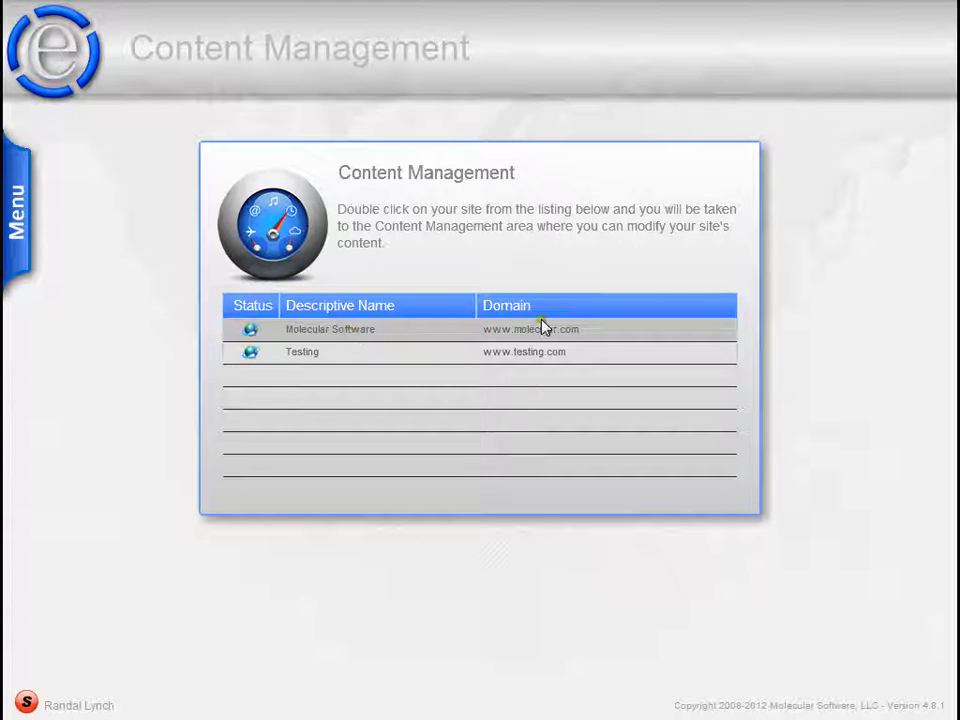
mouse_move(18, 212)
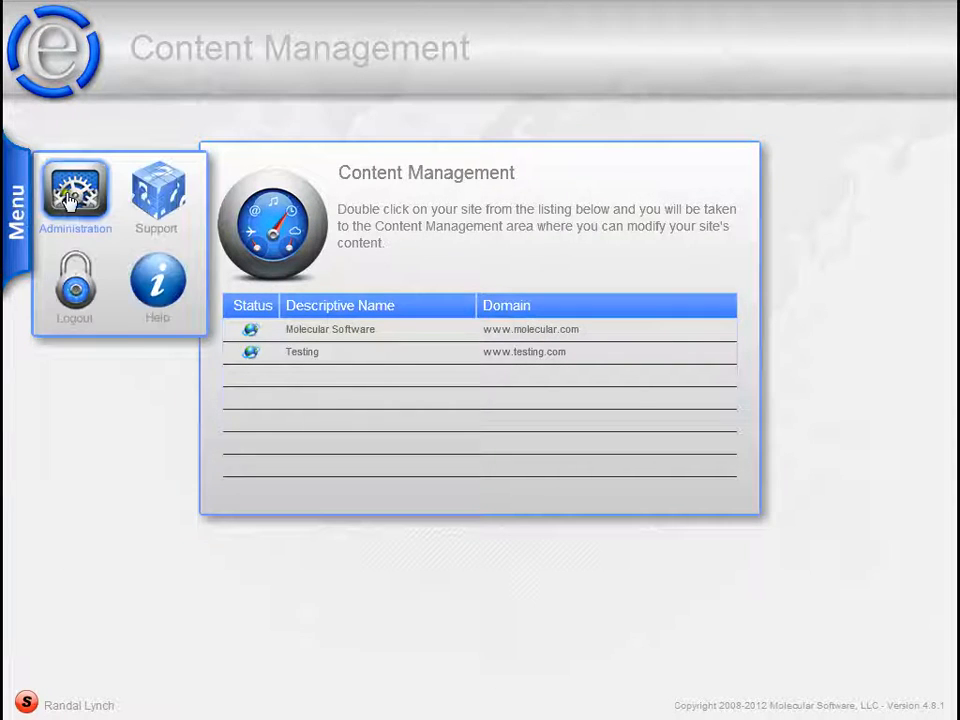
click(70, 200)
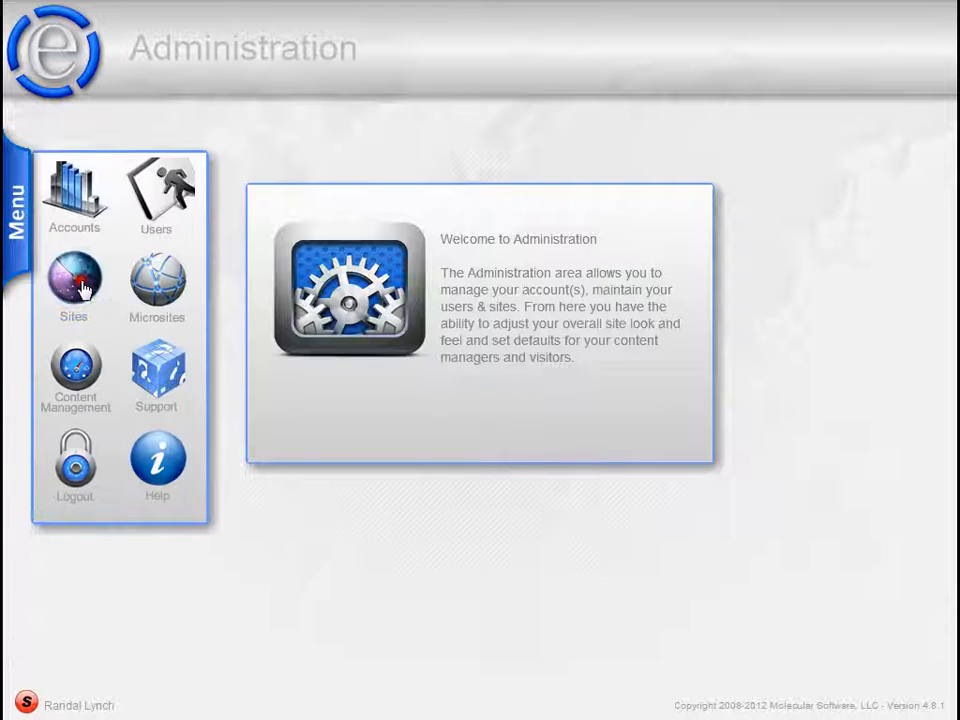
click(83, 289)
click(618, 222)
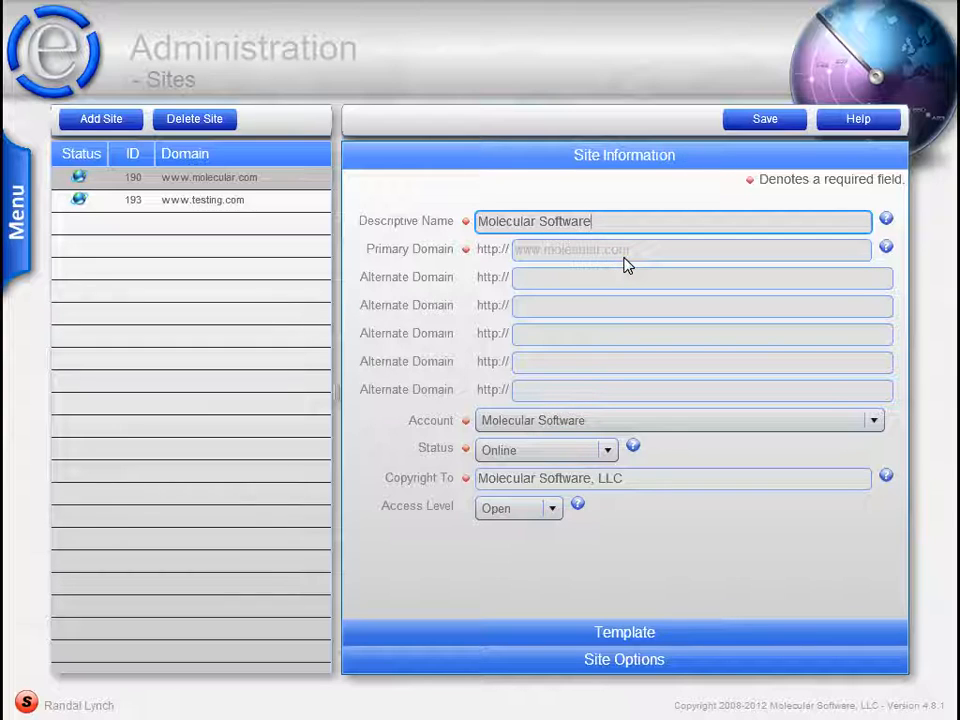
click(886, 248)
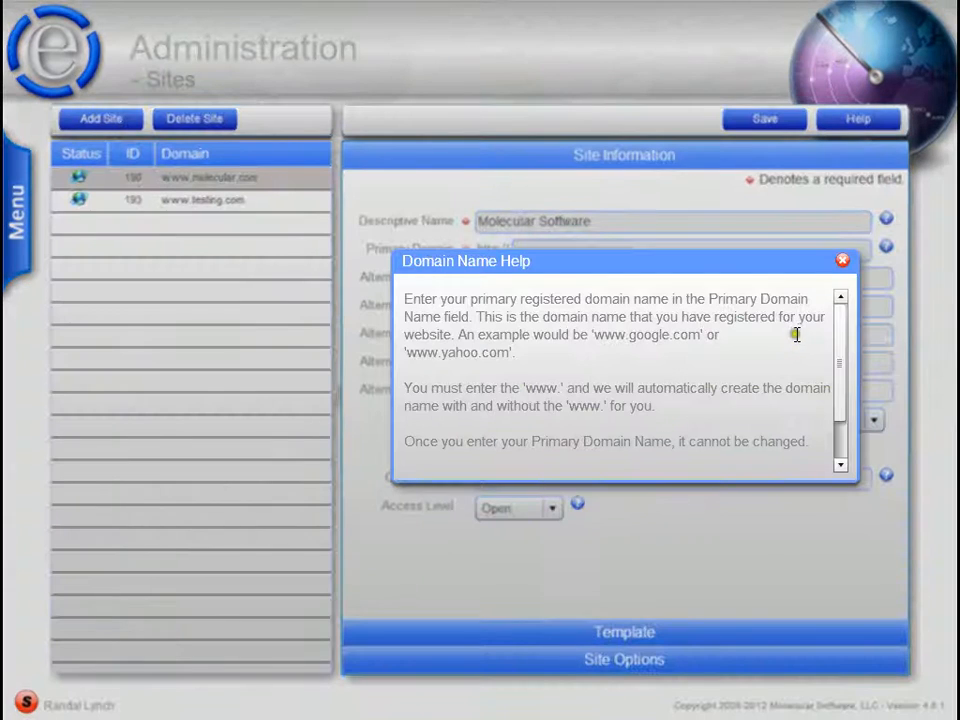
drag(842, 337, 845, 290)
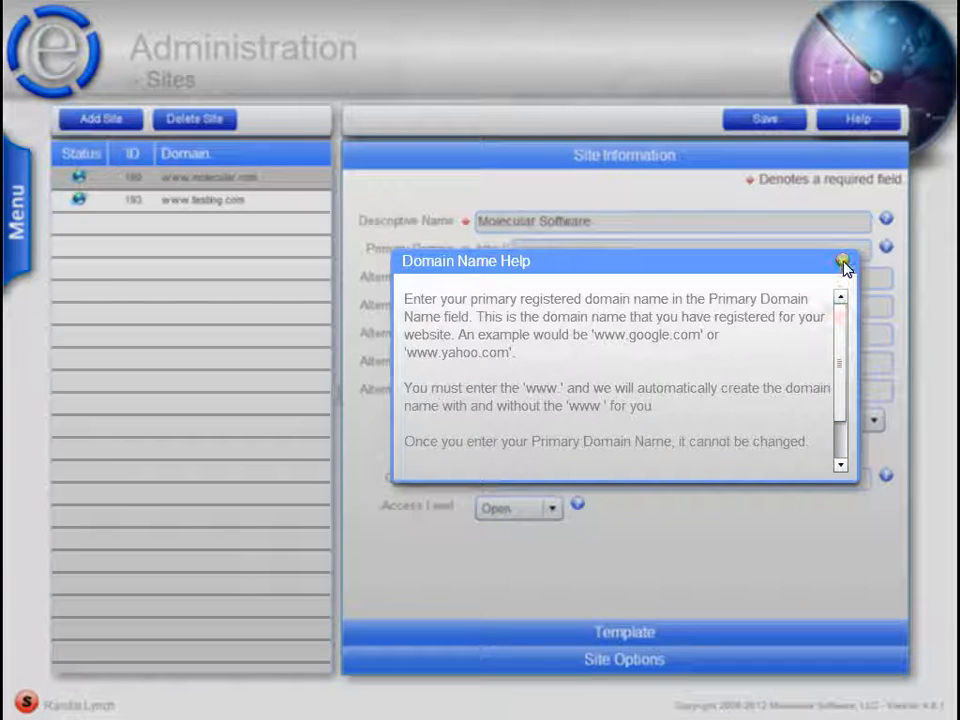
click(844, 263)
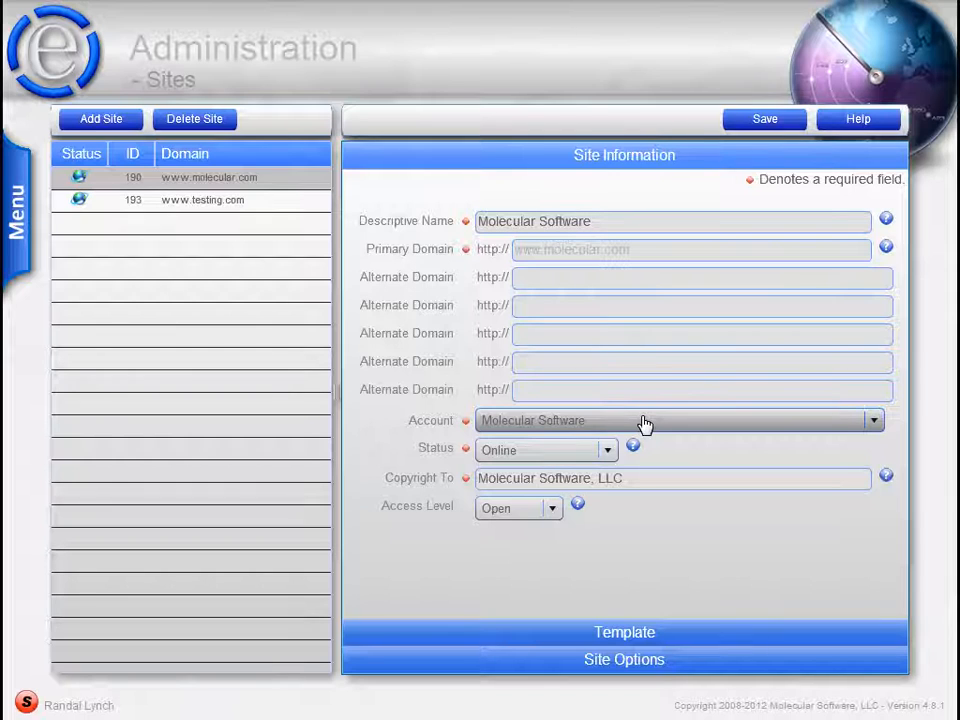
- Review the Account and Status choices and the Copyright To field in the site information
click(644, 422)
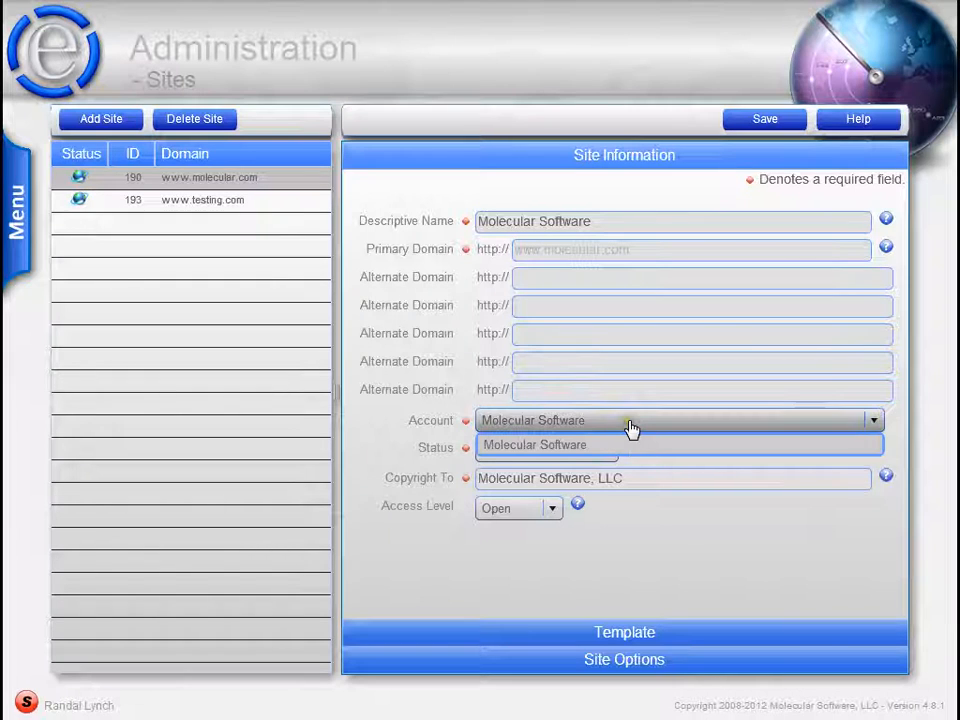
click(631, 425)
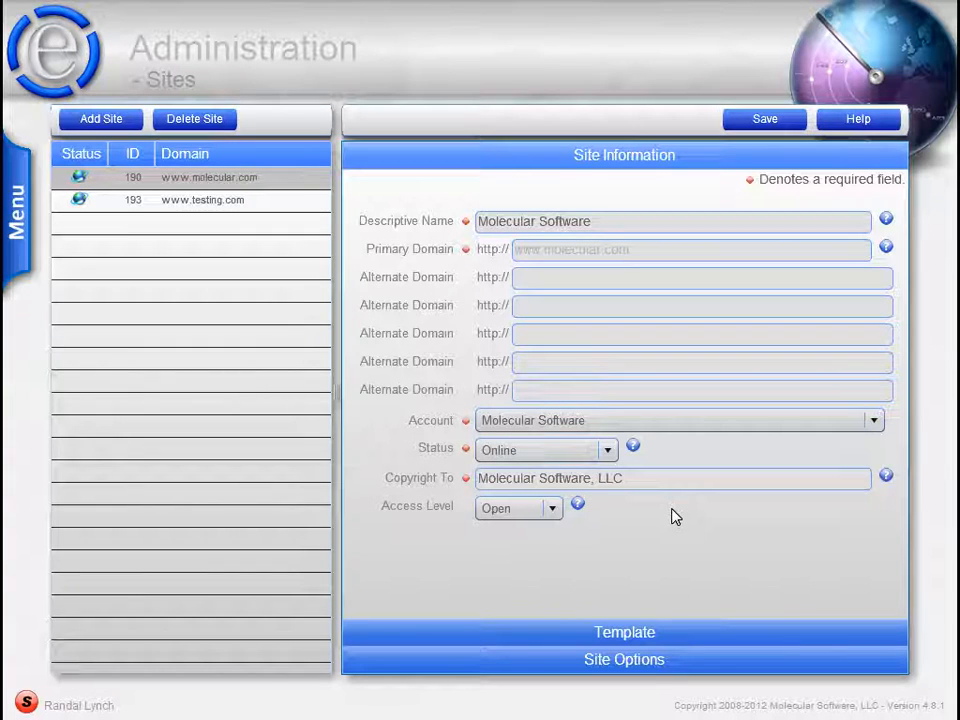
click(591, 469)
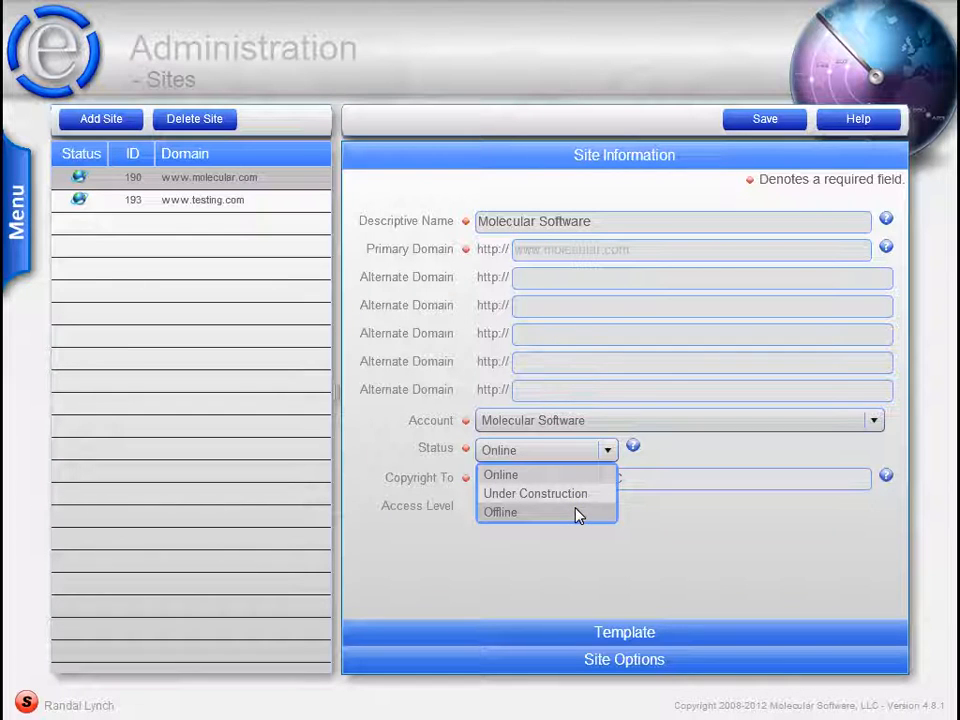
click(659, 457)
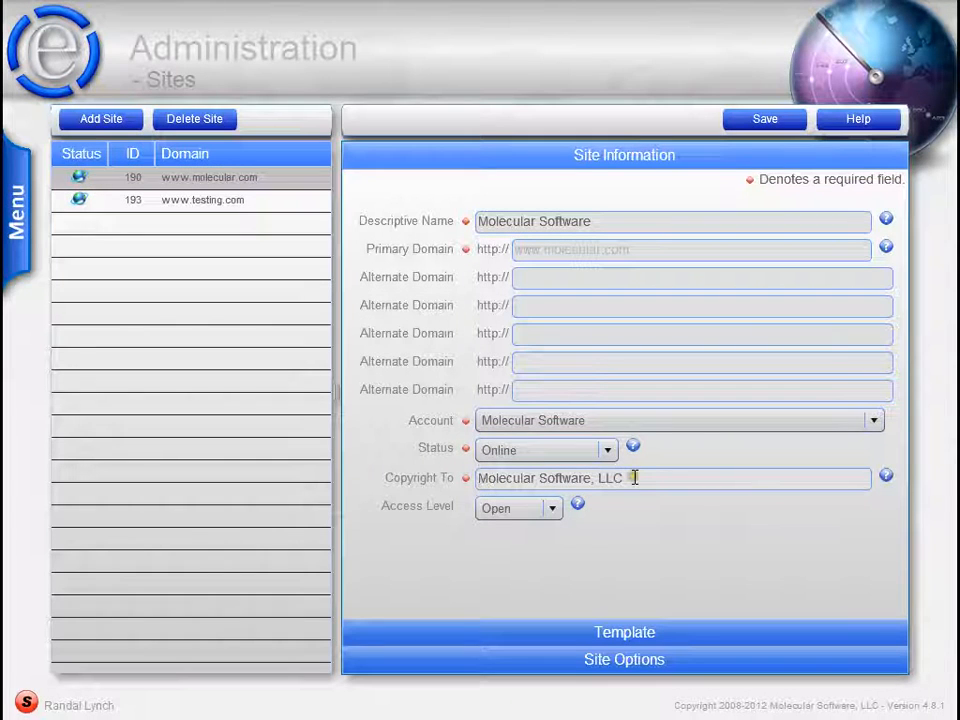
click(634, 477)
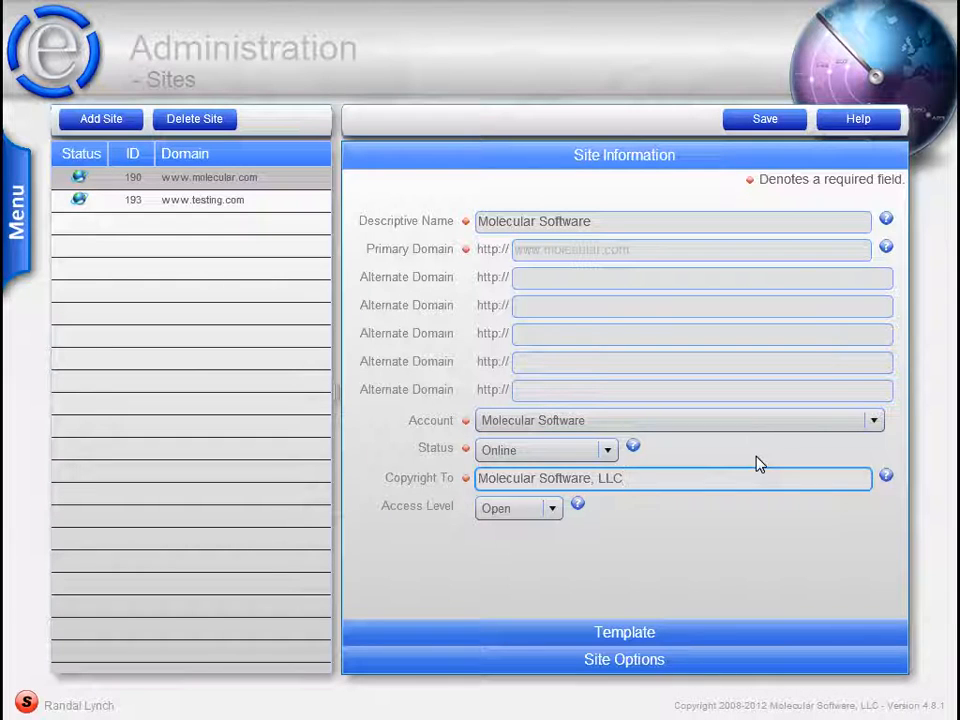
click(622, 504)
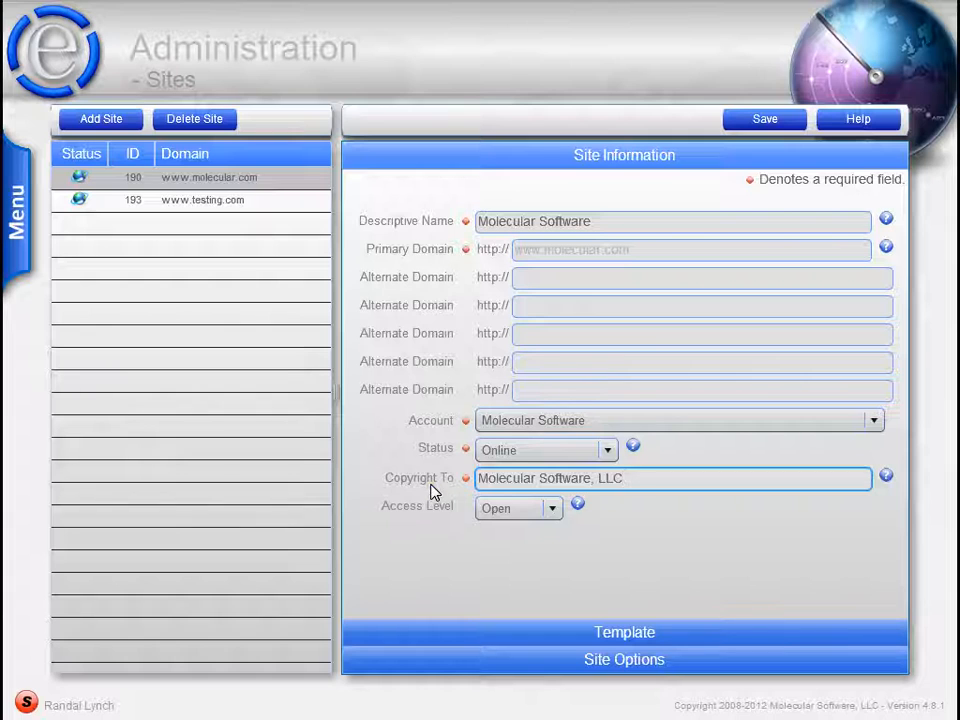
- Look through the full list of Access Level choices in the site information
click(552, 510)
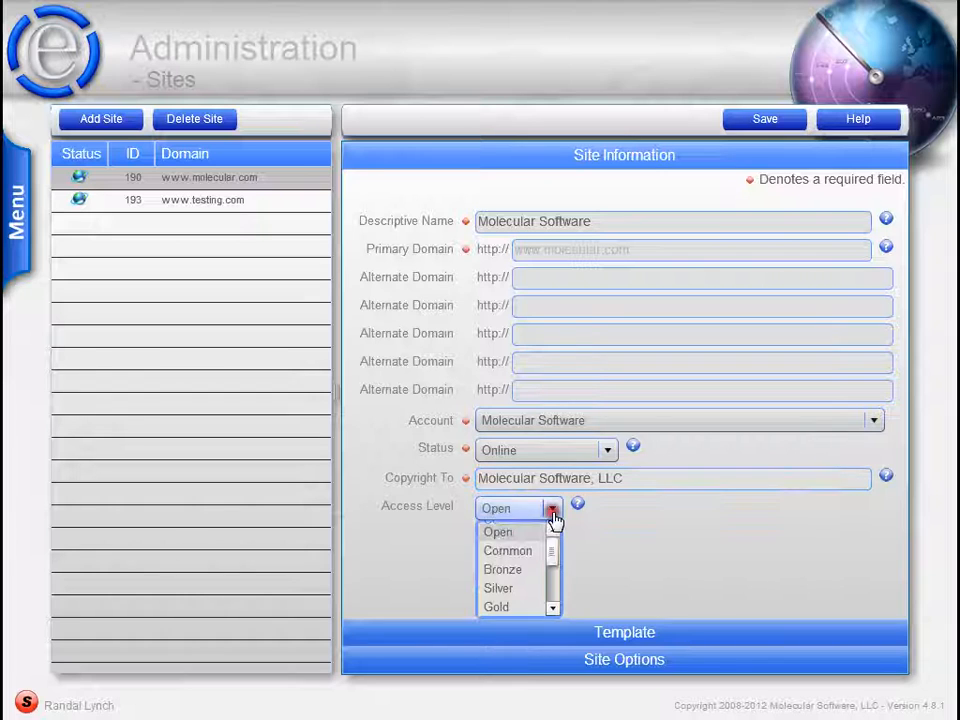
mouse_move(557, 565)
mouse_down()
mouse_move(557, 583)
mouse_move(553, 549)
mouse_move(555, 602)
mouse_move(553, 540)
mouse_move(555, 548)
mouse_up()
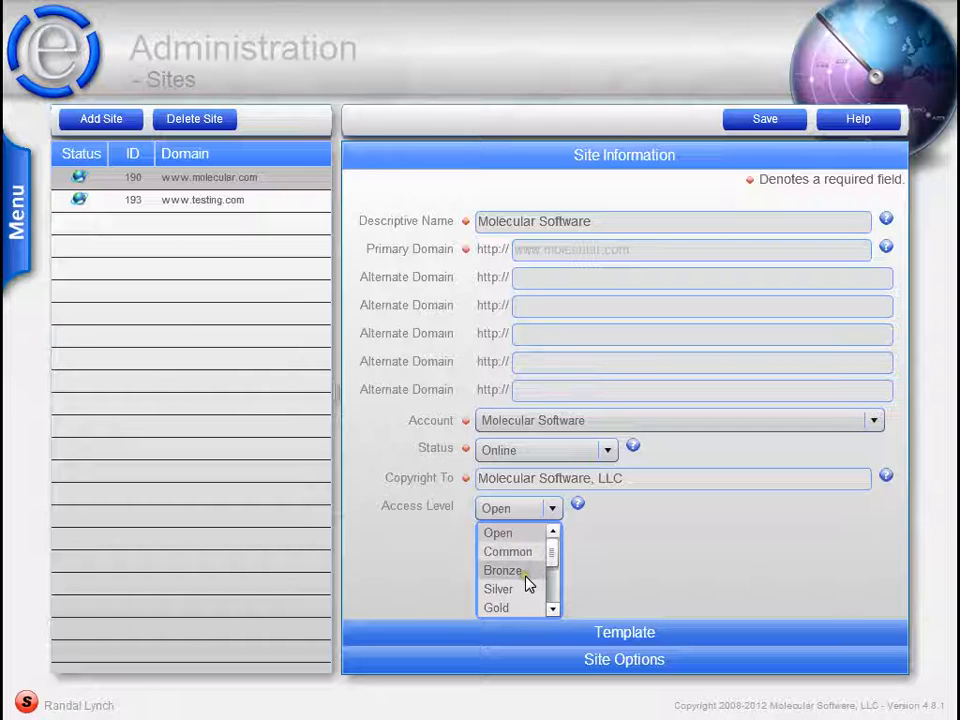
click(552, 612)
click(552, 612)
click(552, 612)
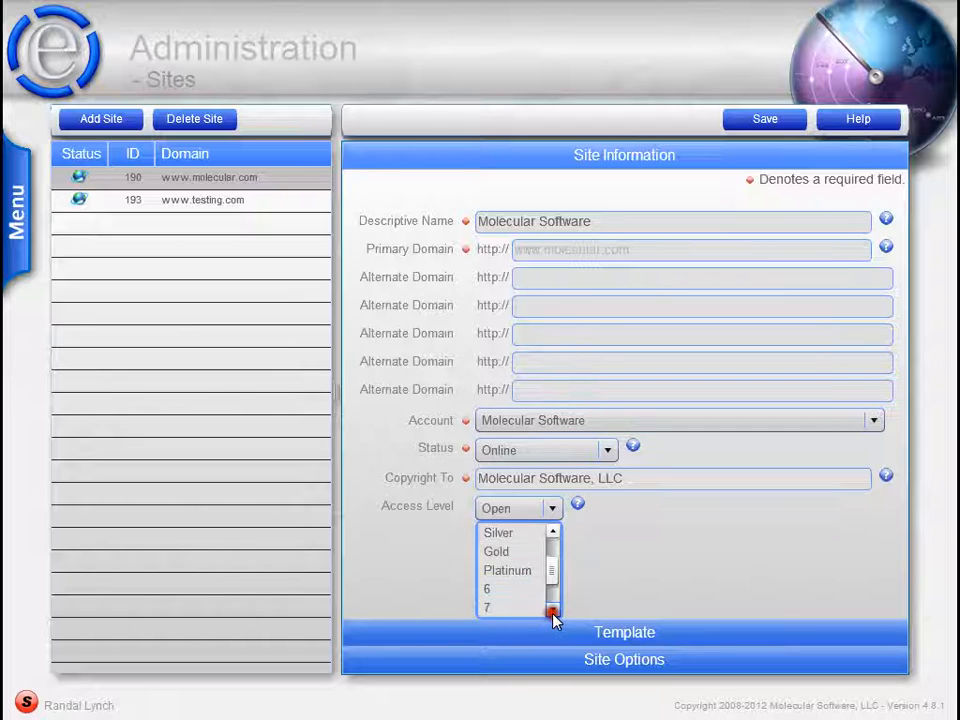
click(552, 612)
click(552, 611)
click(552, 611)
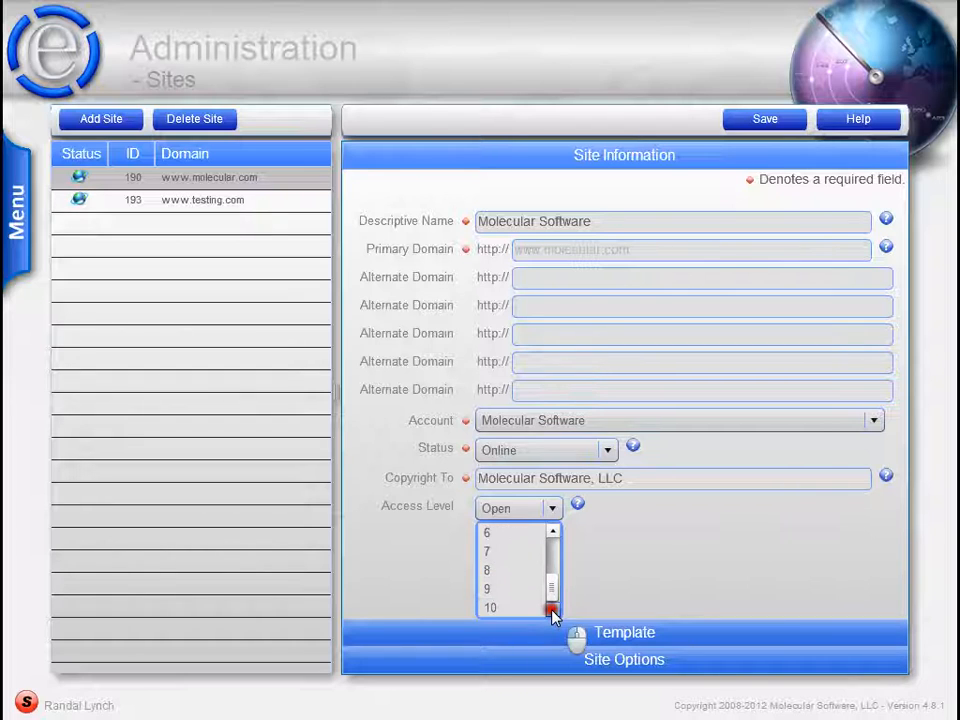
drag(553, 590, 556, 560)
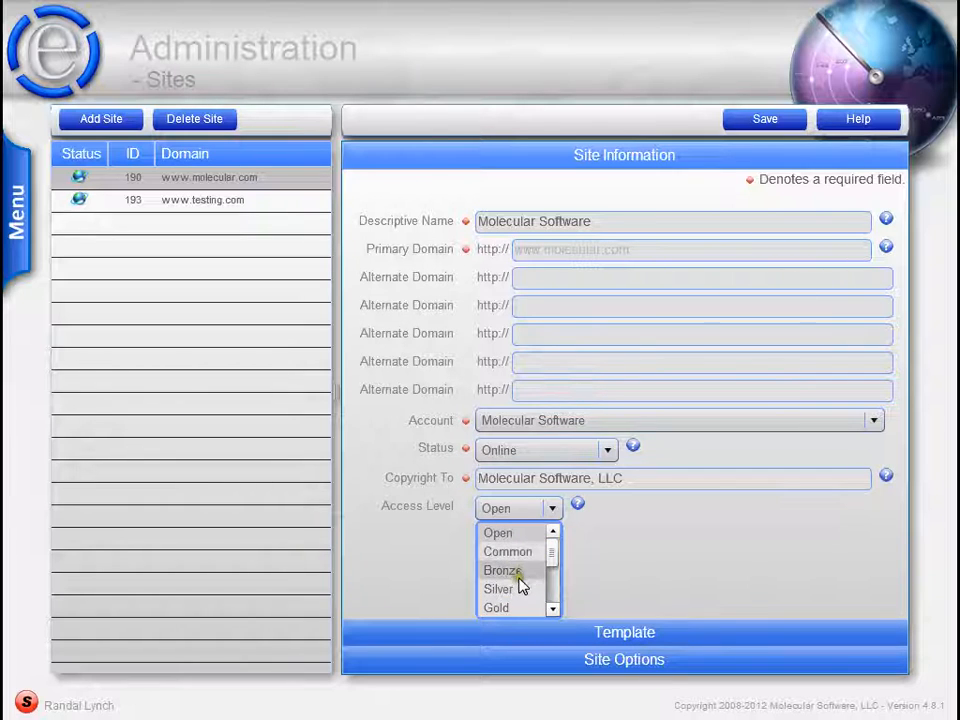
drag(554, 563, 553, 600)
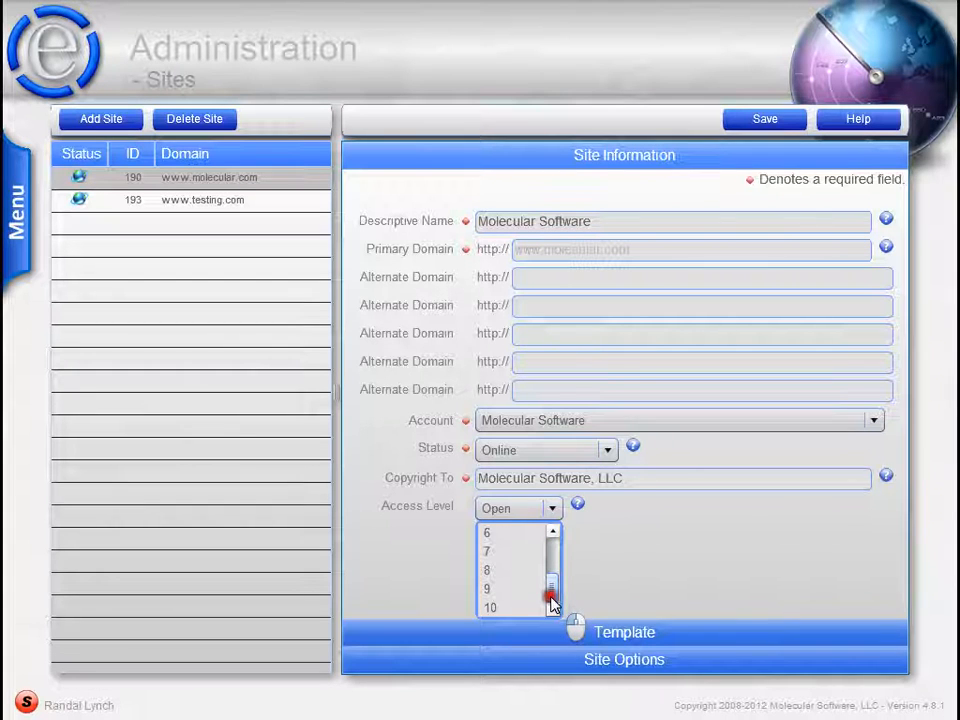
- Examine the access level names and codes in the site's Member Options, then close them
click(611, 660)
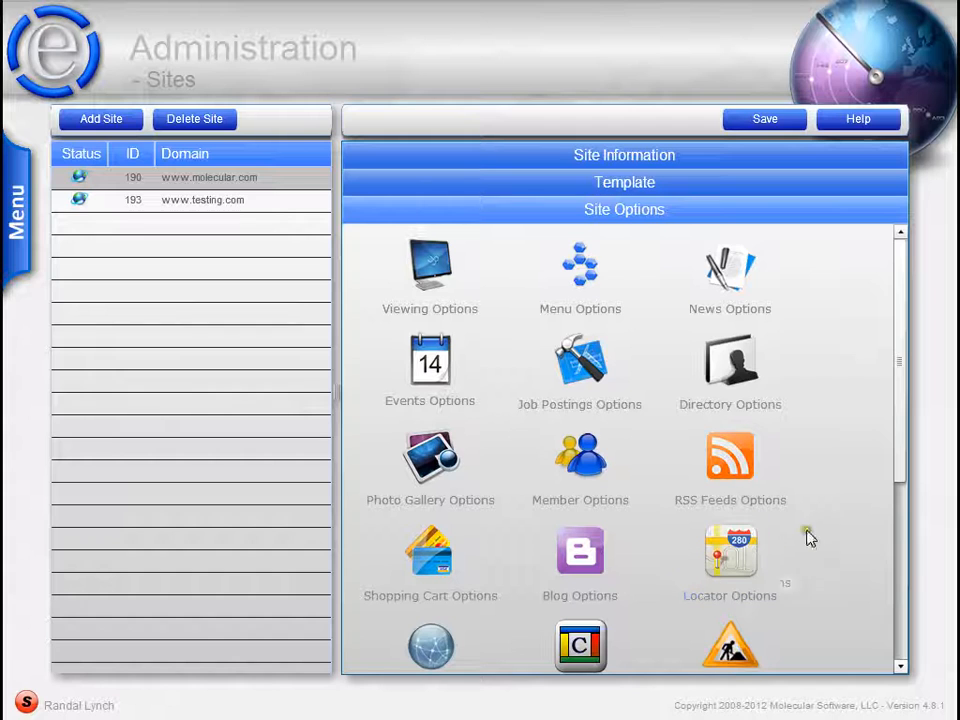
drag(899, 375, 898, 405)
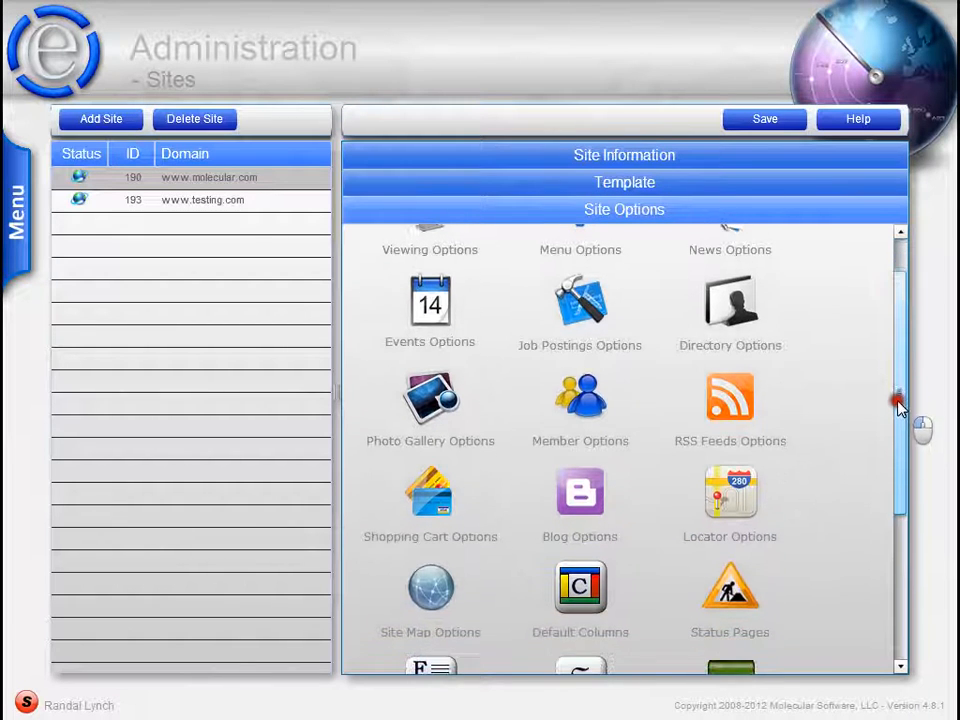
click(583, 425)
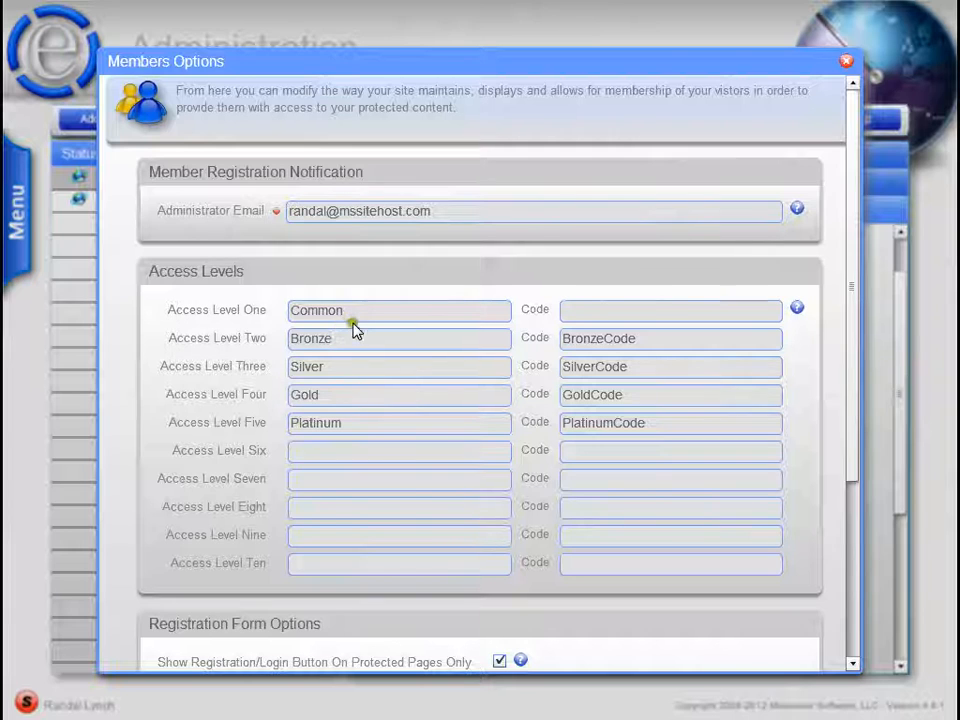
click(375, 392)
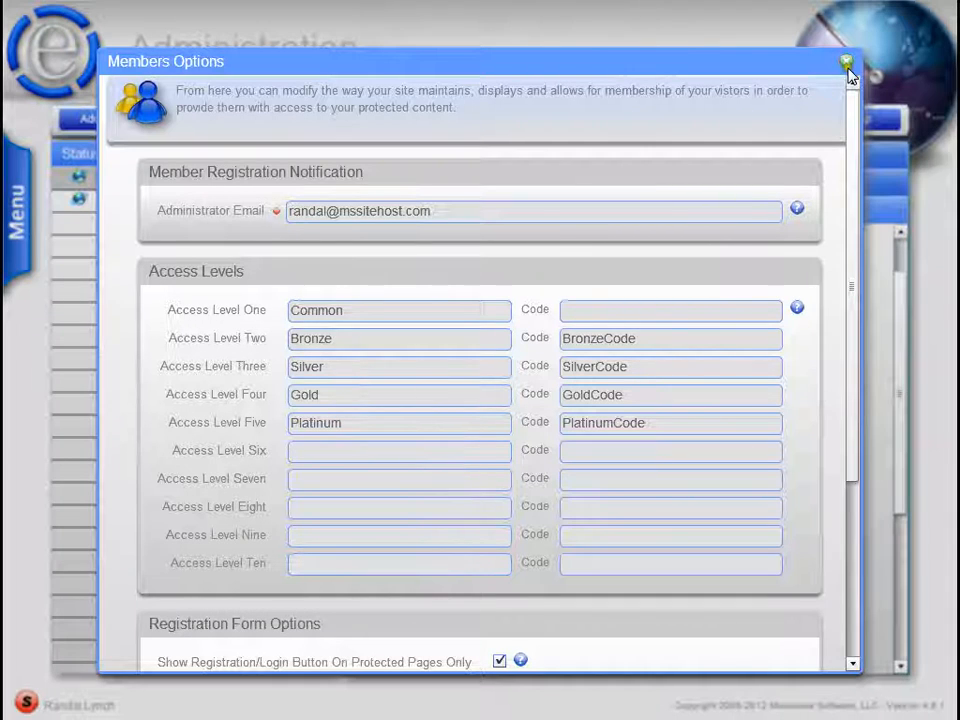
click(305, 457)
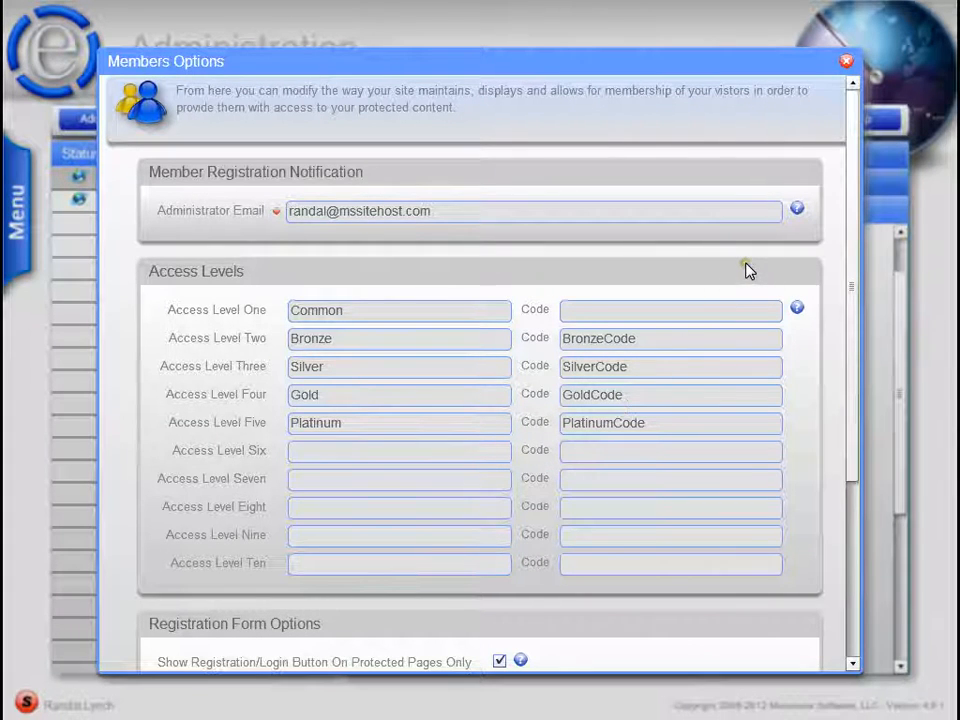
click(846, 62)
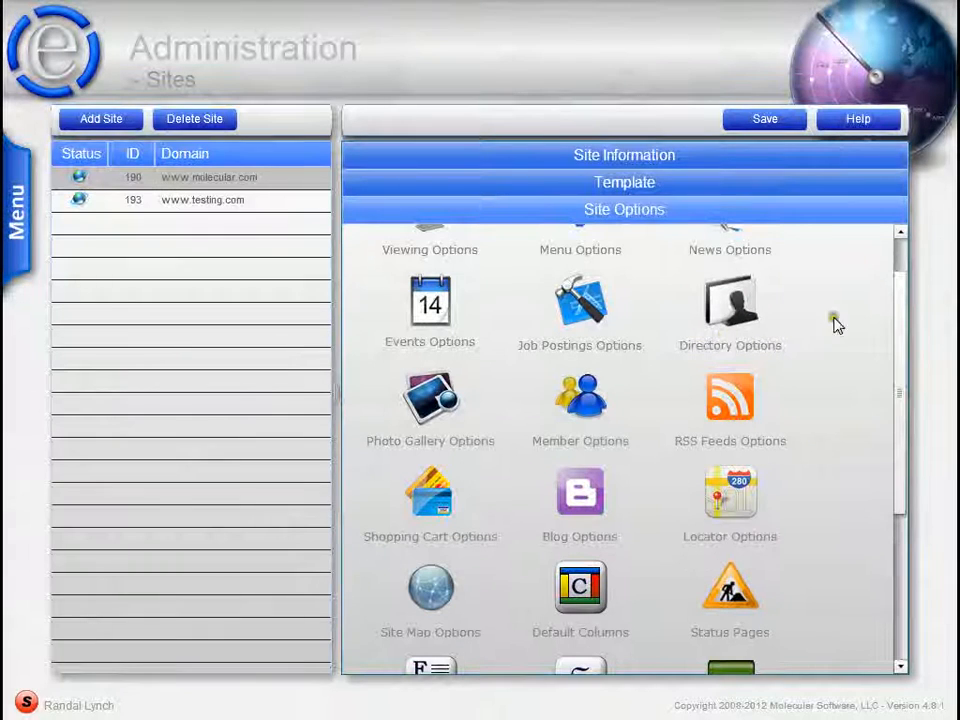
- Return to the site information and check the Access Level choices again, keeping Open
click(747, 164)
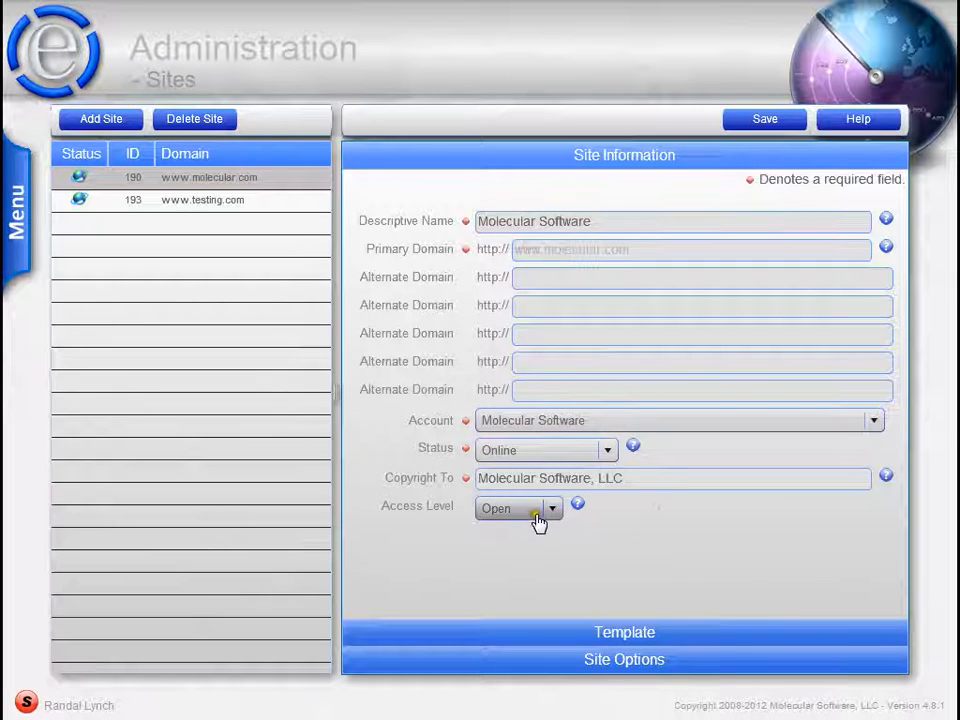
click(539, 519)
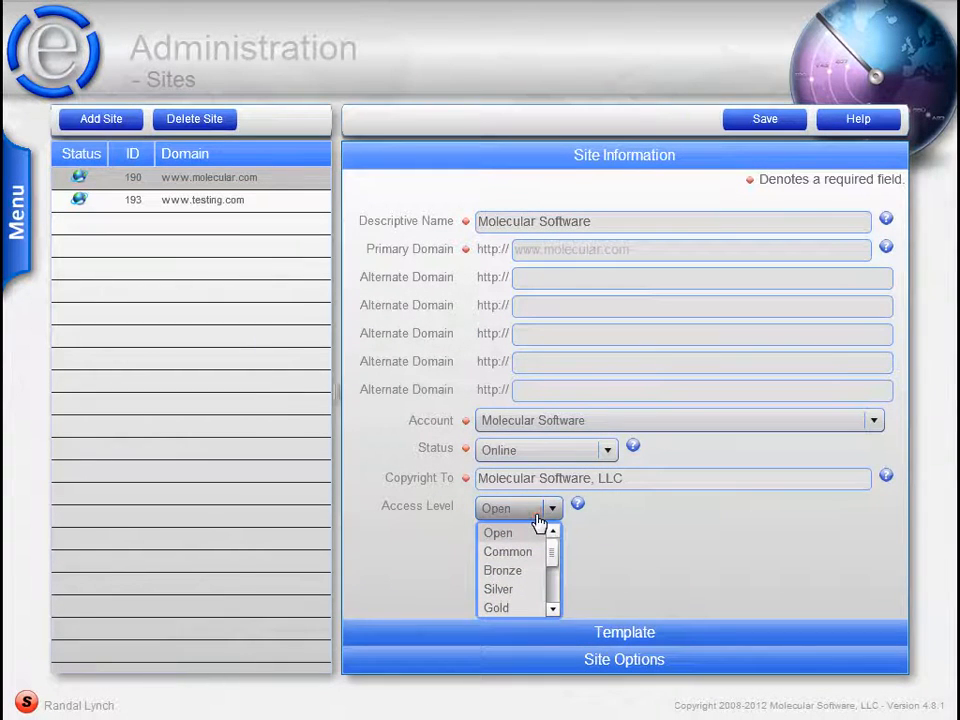
click(637, 565)
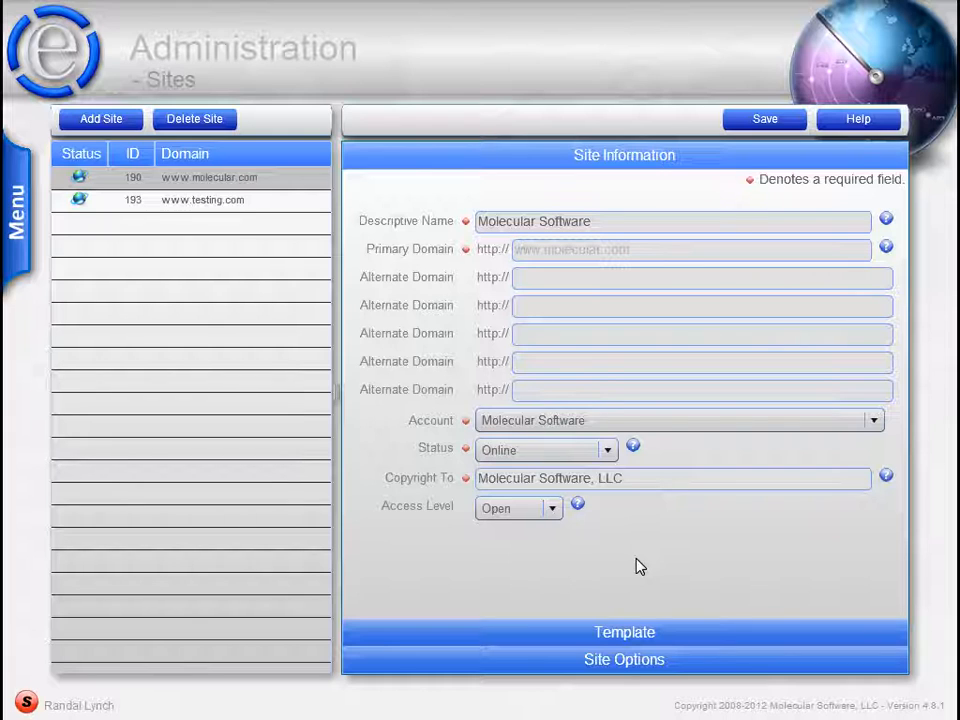
click(615, 640)
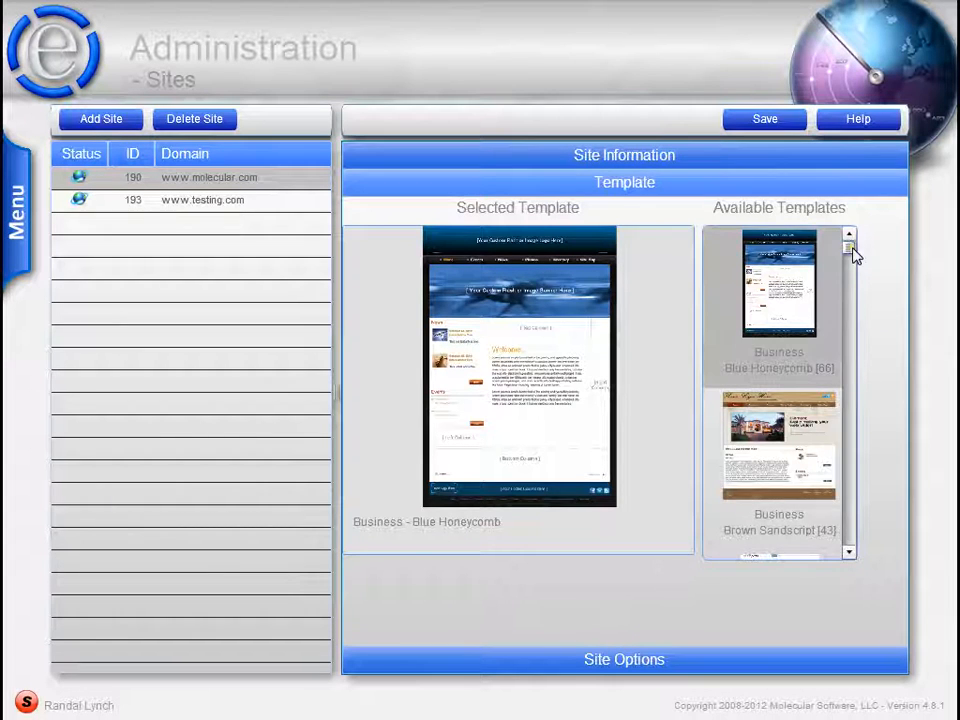
mouse_move(850, 251)
mouse_down()
mouse_move(857, 350)
mouse_move(844, 549)
mouse_move(848, 250)
mouse_up()
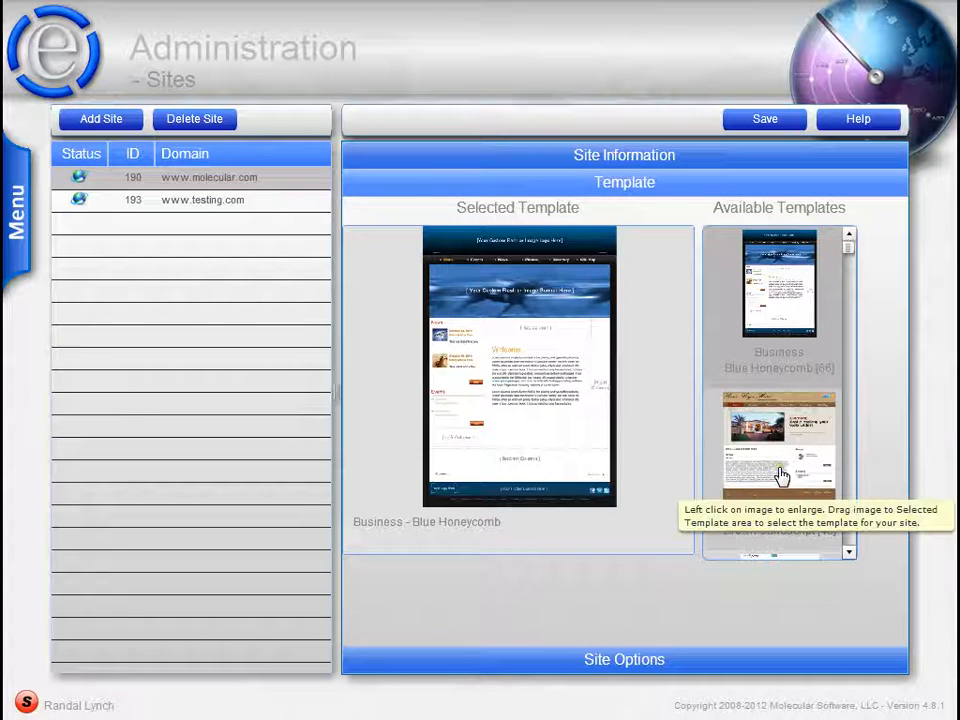
drag(781, 476, 619, 666)
click(622, 665)
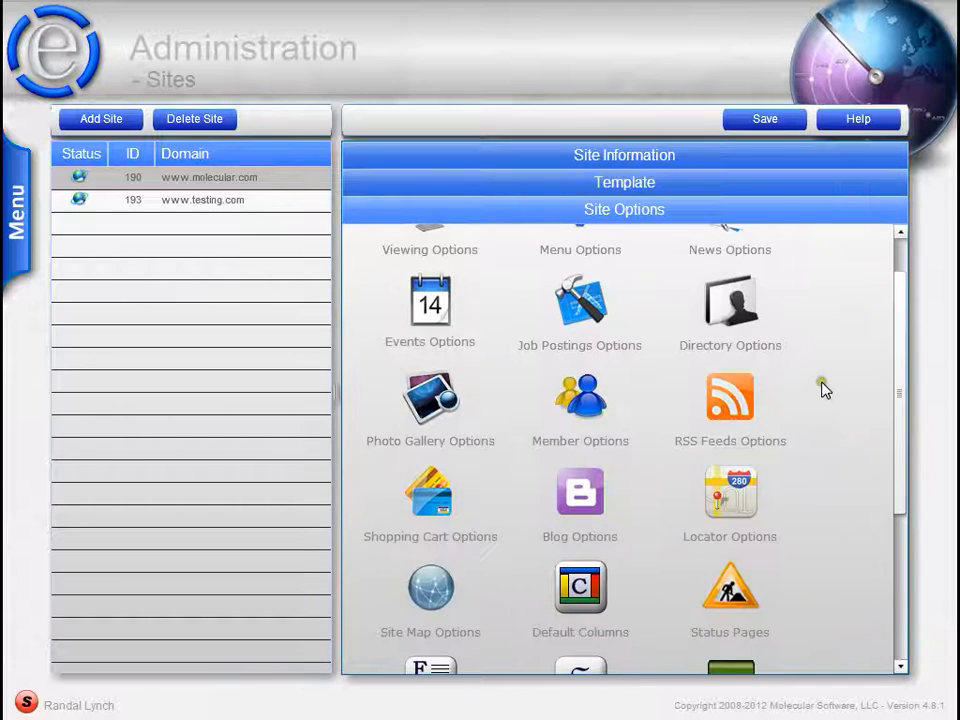
drag(898, 407, 898, 364)
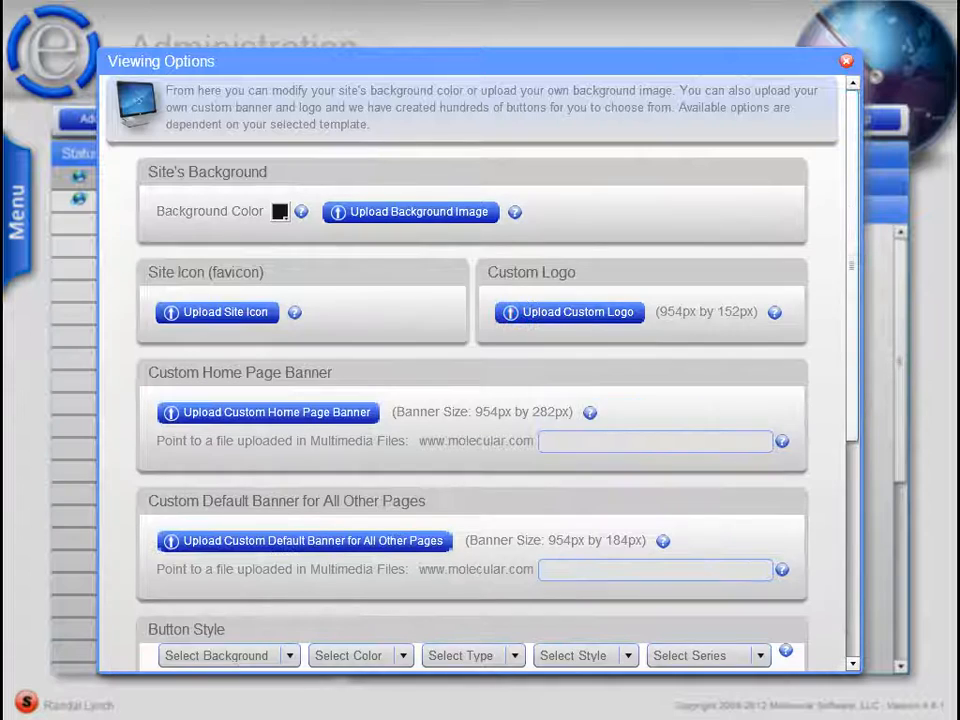
drag(855, 265, 851, 223)
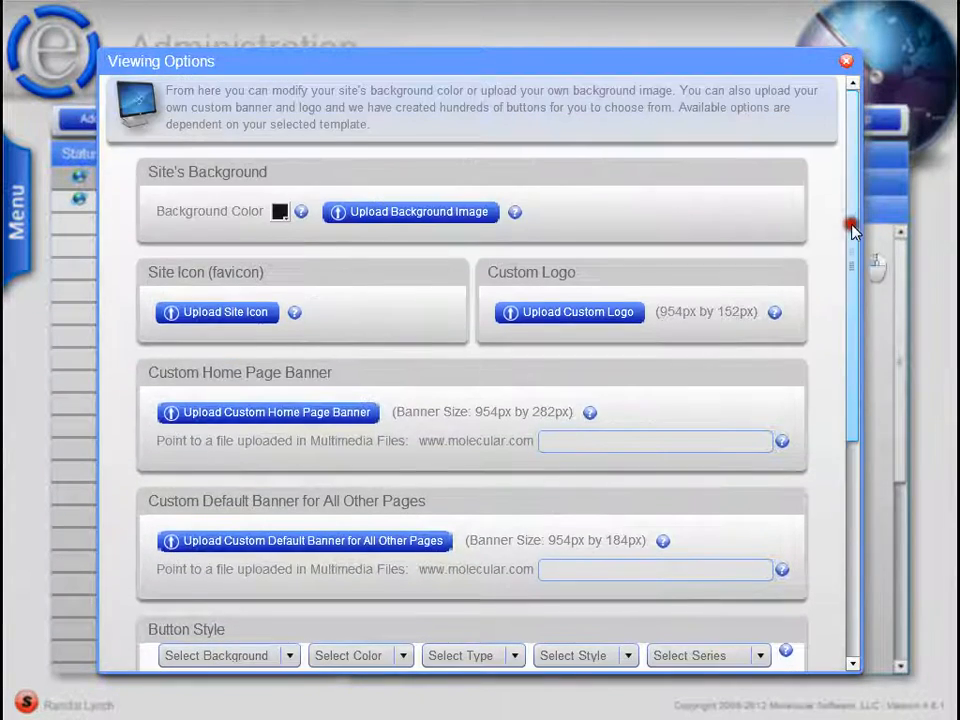
click(845, 62)
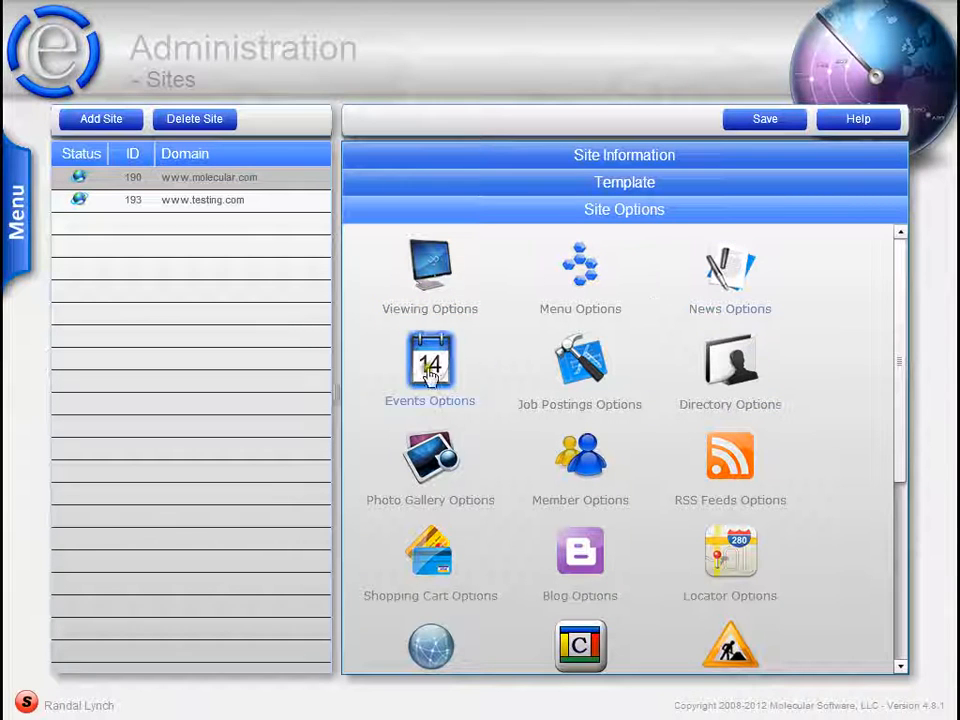
click(744, 158)
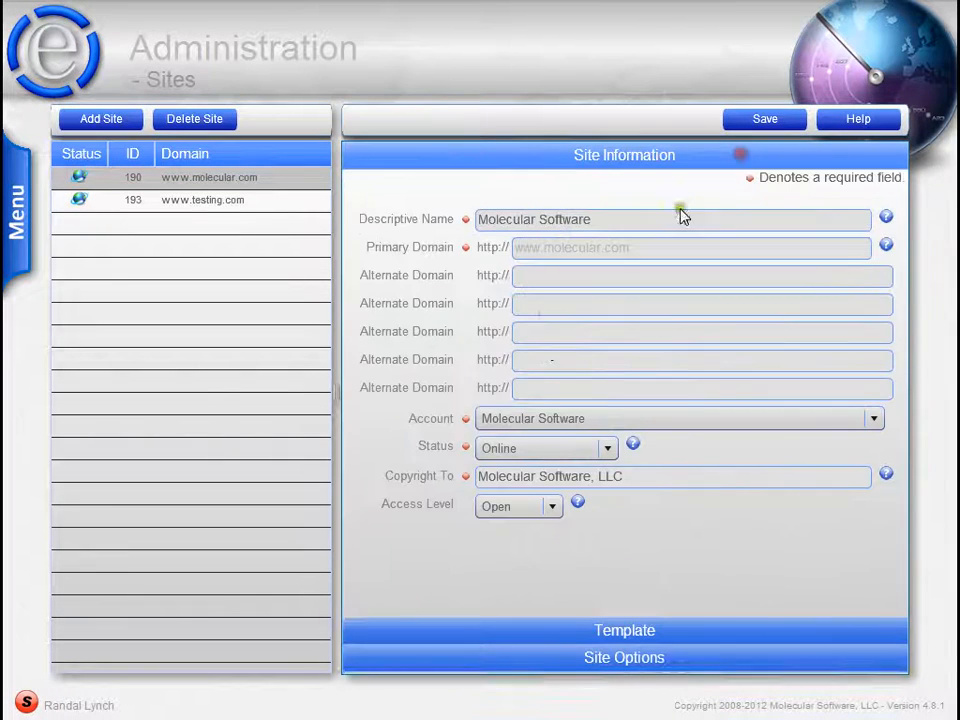
click(184, 204)
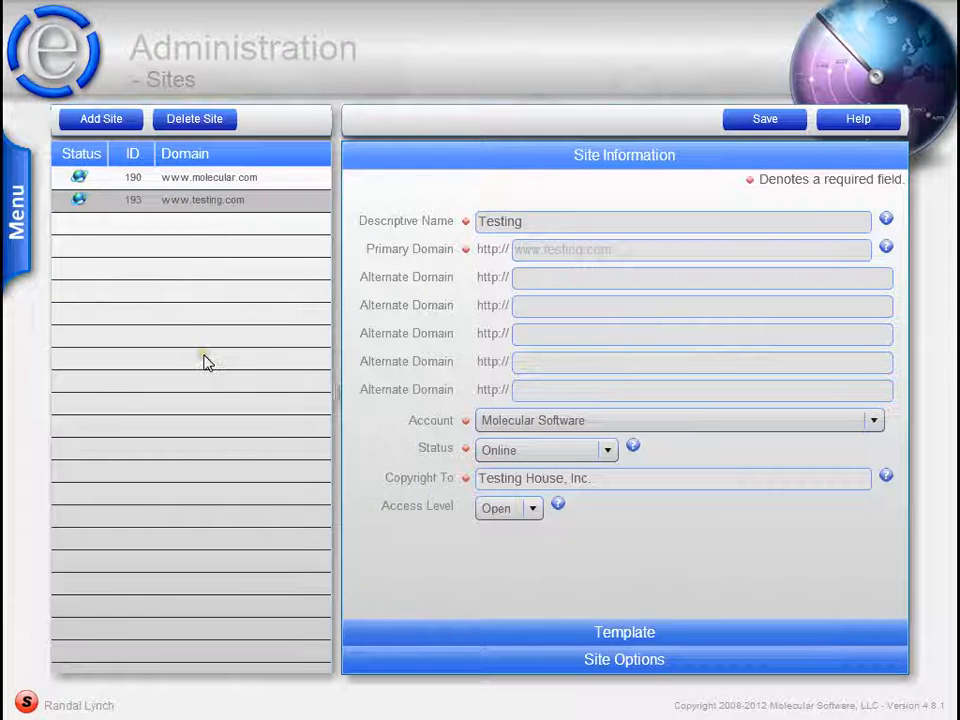
click(174, 124)
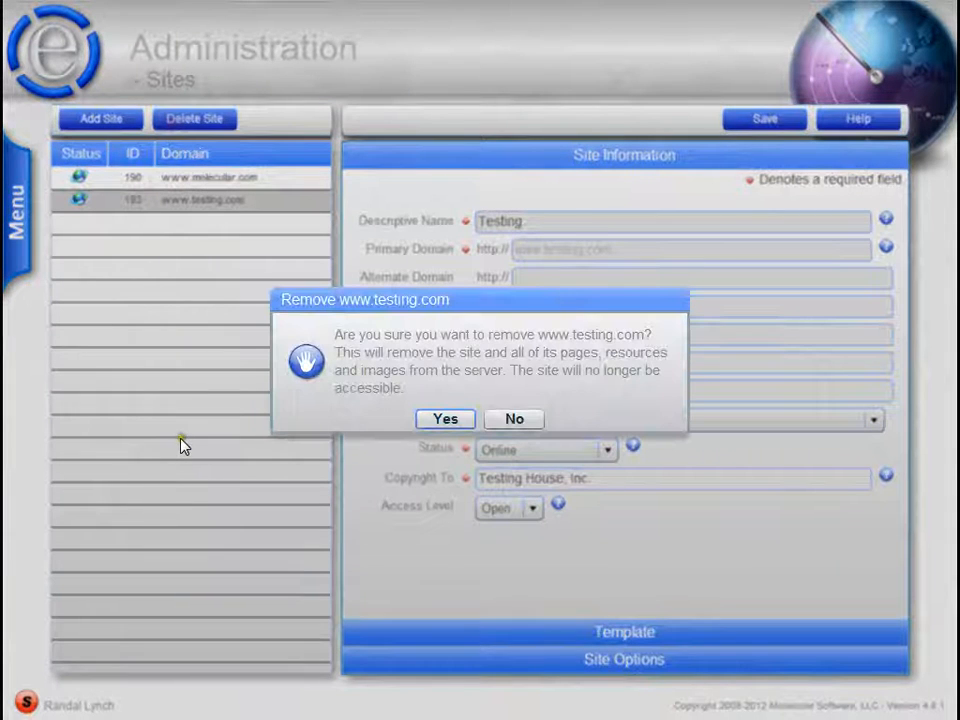
click(512, 420)
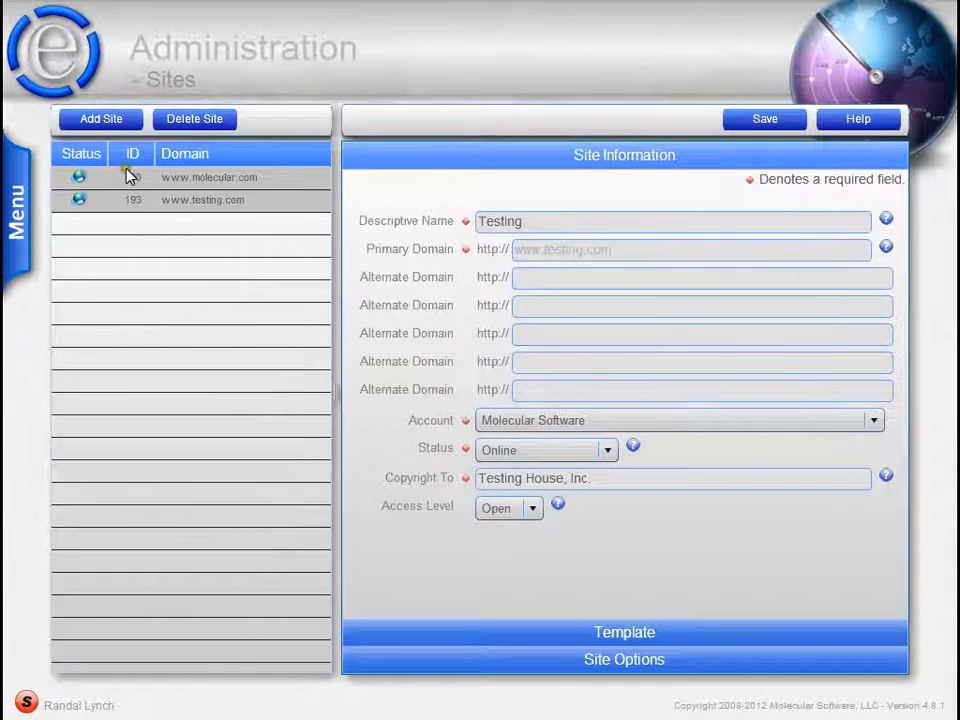
click(99, 124)
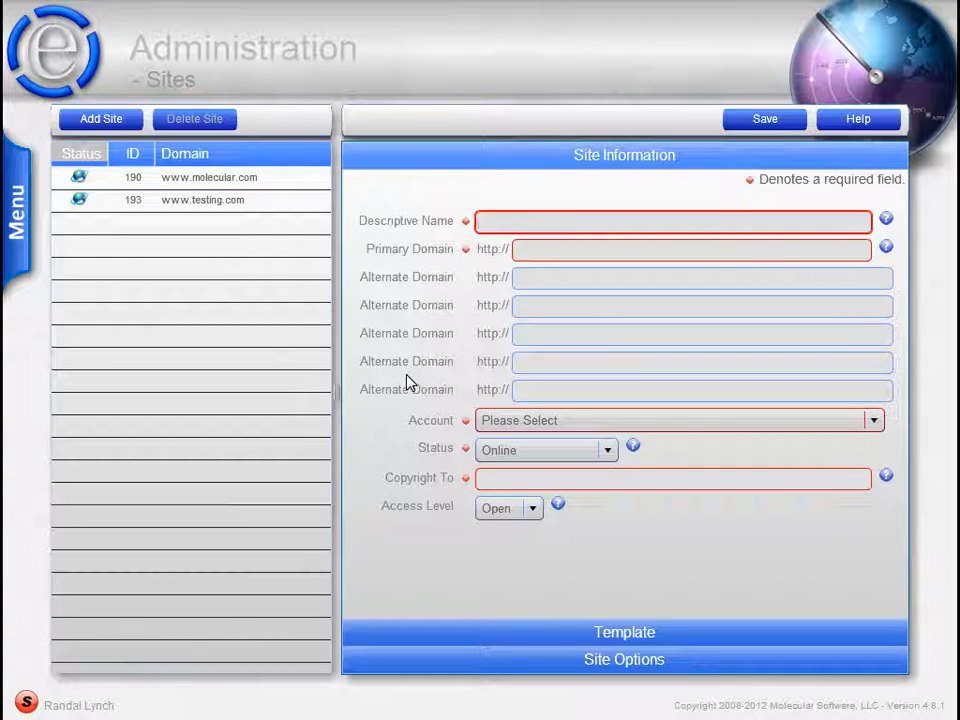
text(Test Site)
click(570, 250)
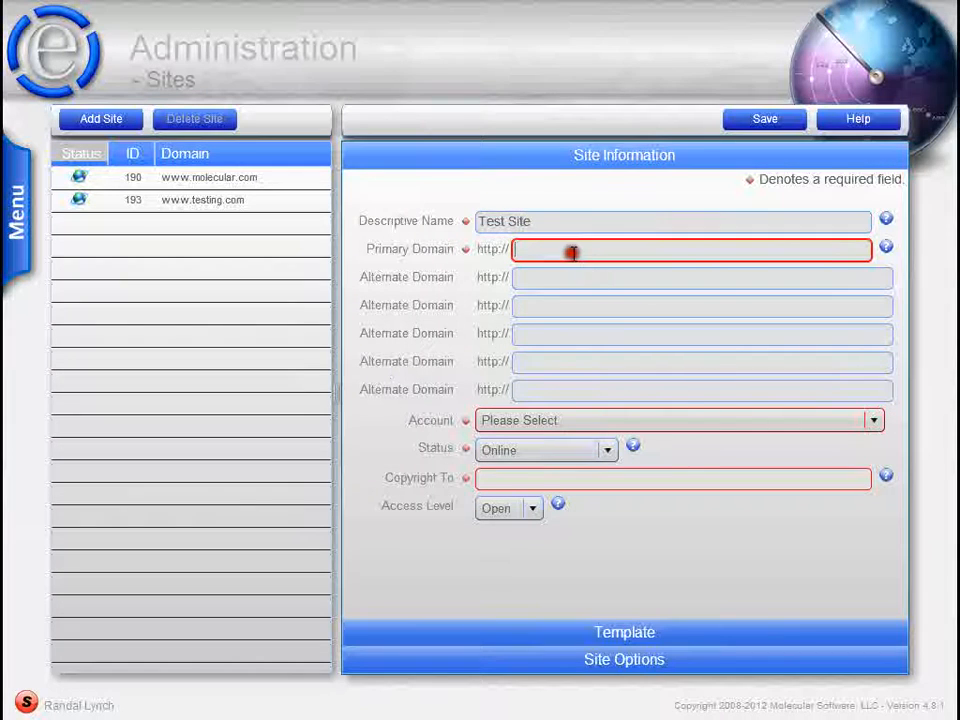
text(www)
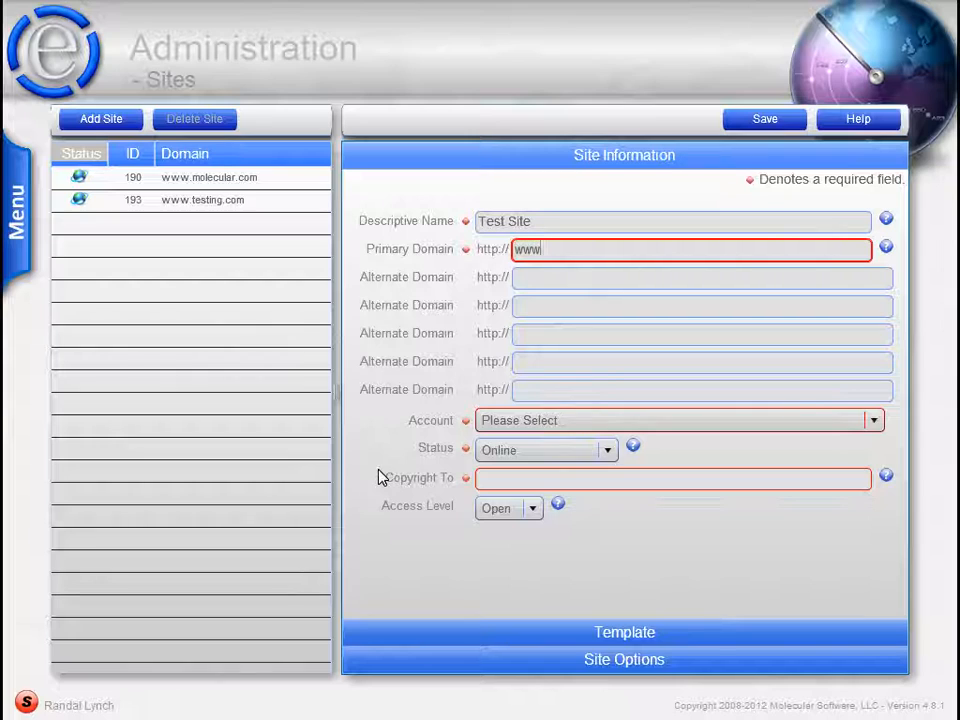
text(.test2.com)
key(Tab)
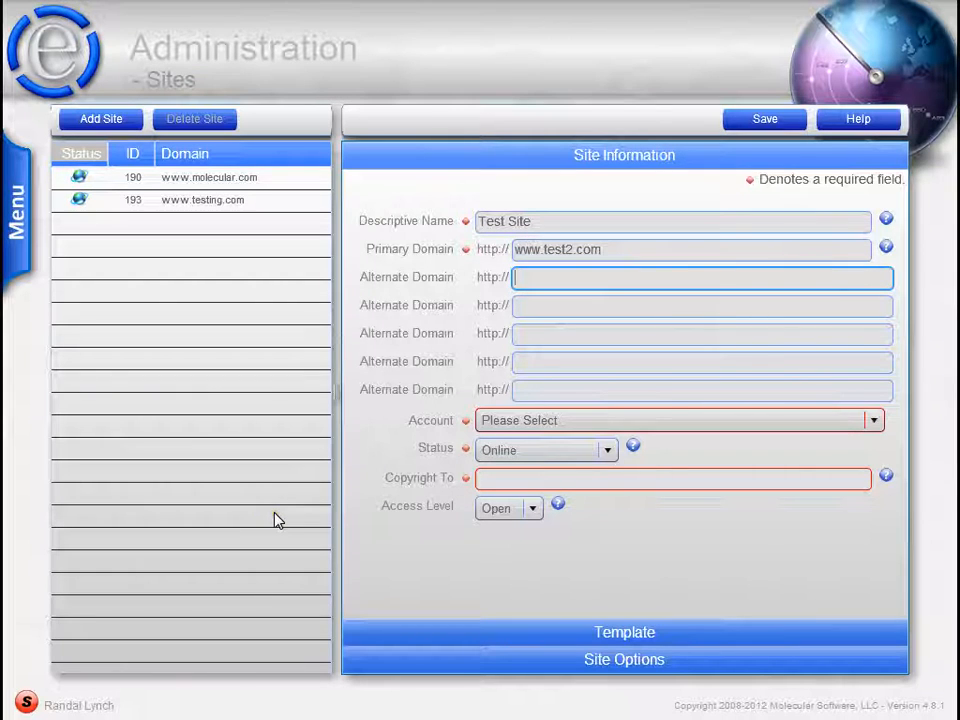
text(www.test)
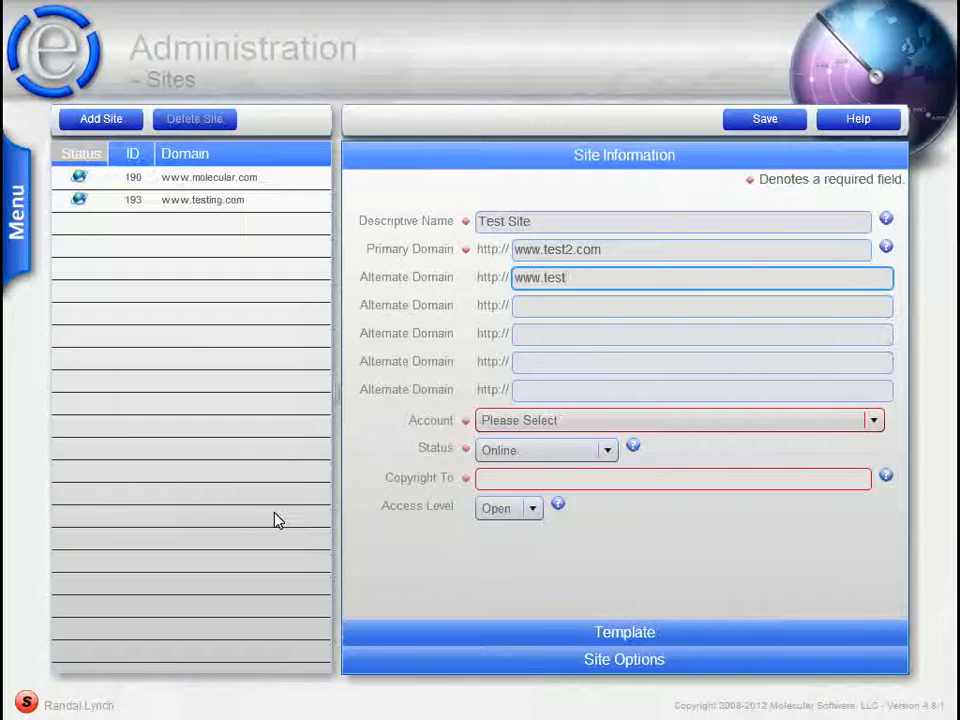
text(2.net)
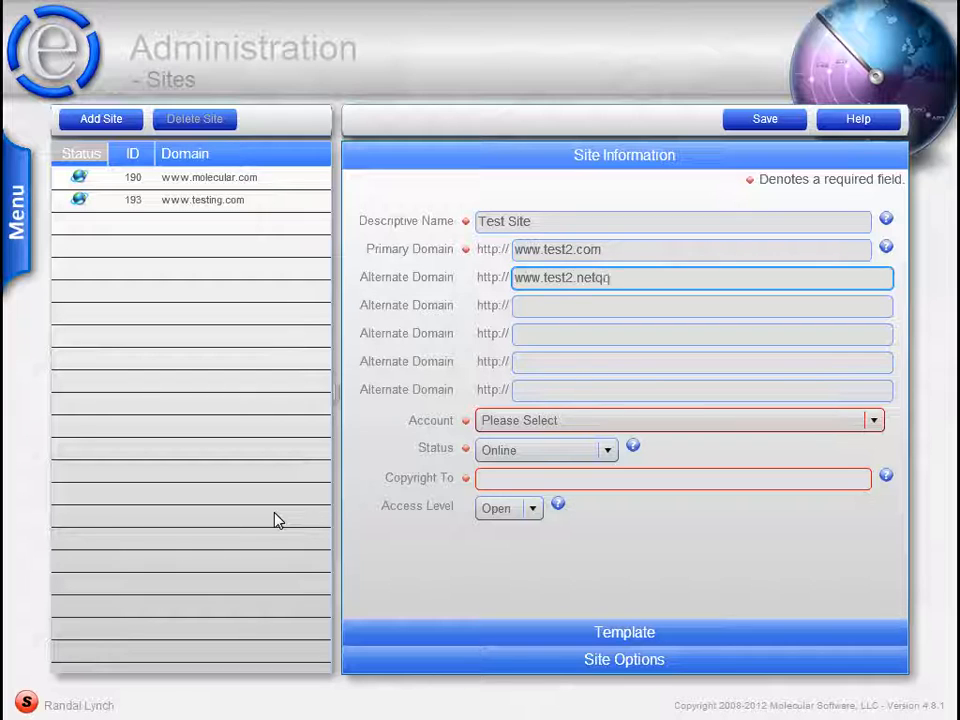
key(Tab)
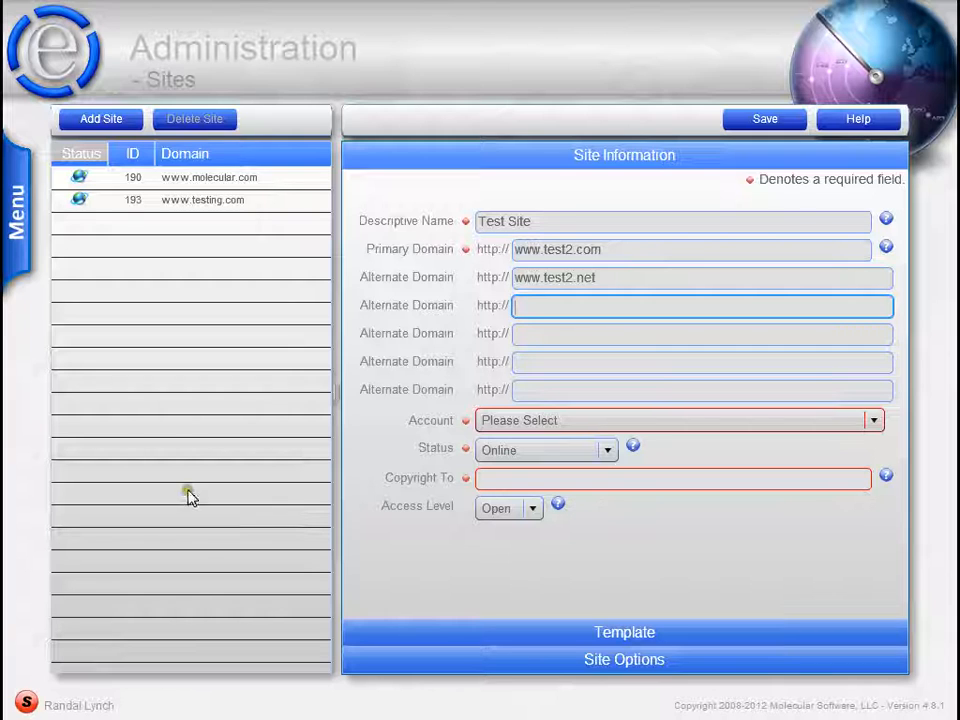
- Assign the new site to the Molecular Software account with status Online and set Copyright To to Test2 Website
click(564, 424)
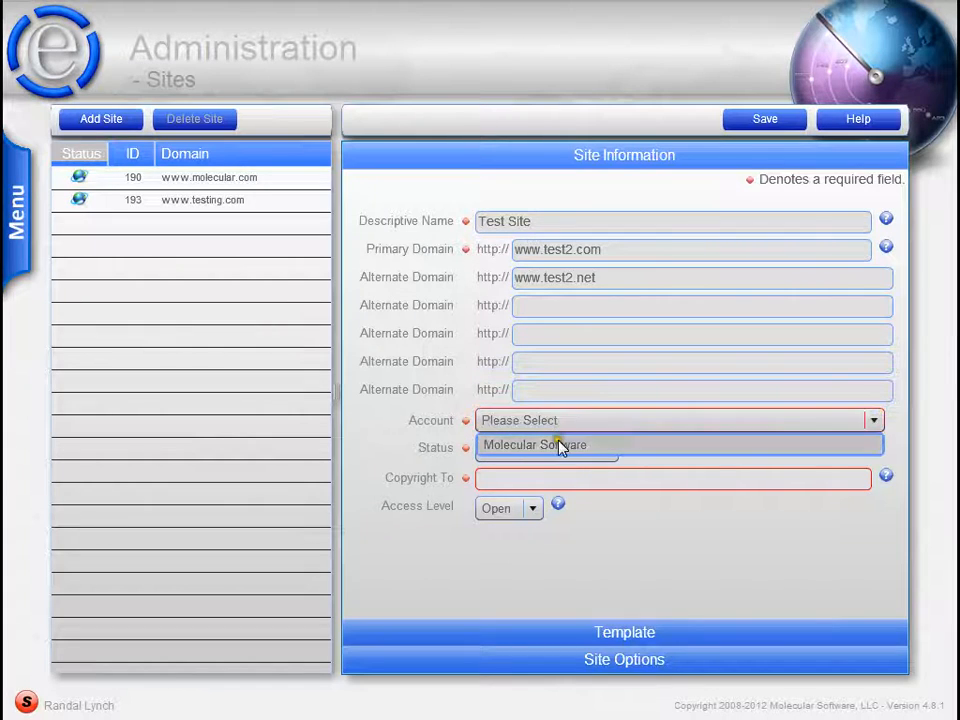
click(559, 444)
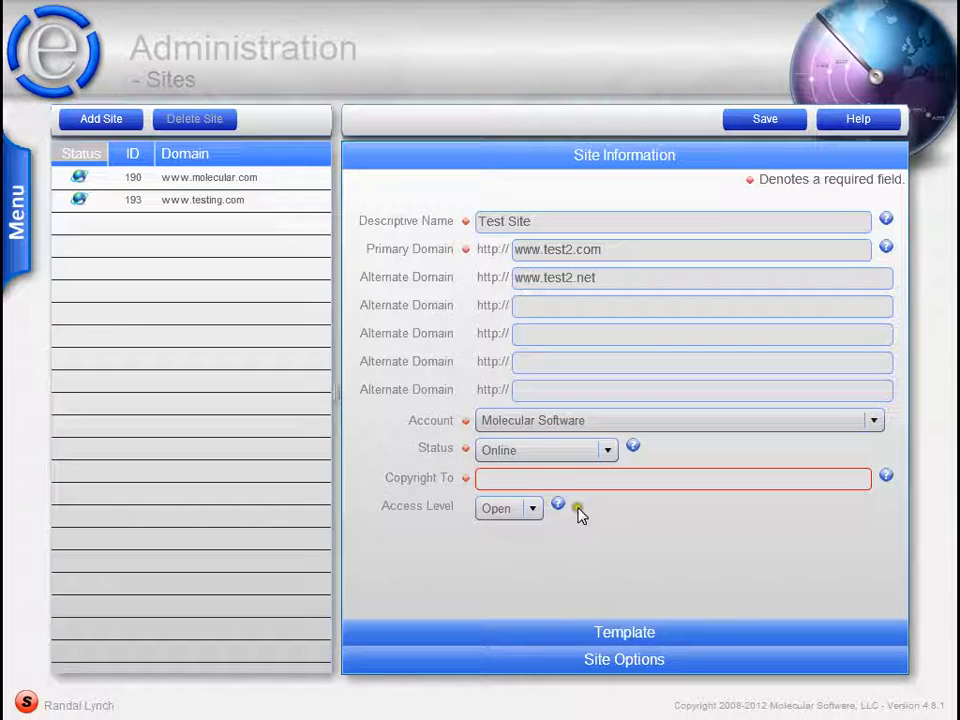
click(569, 458)
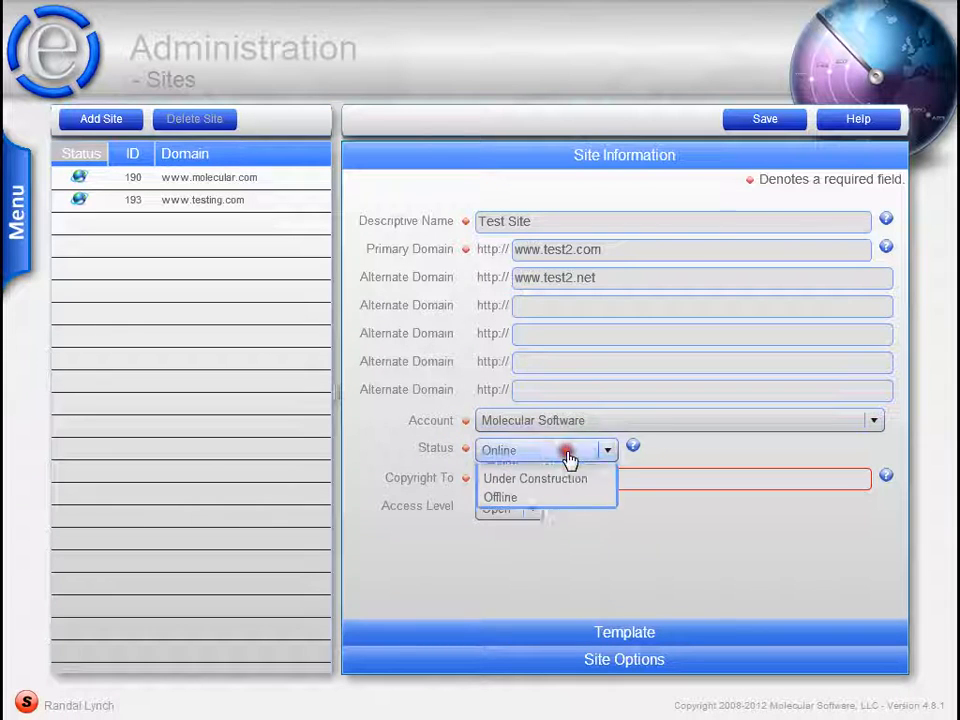
click(649, 556)
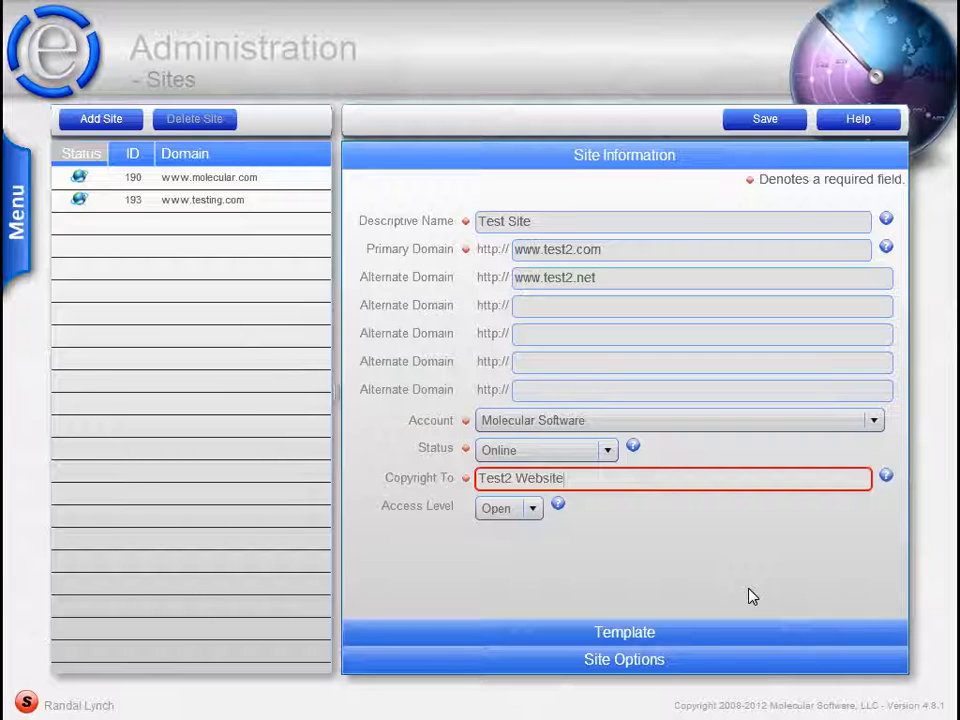
- Choose the Corporate City Meeting - Blue 1 template for the new site
click(681, 635)
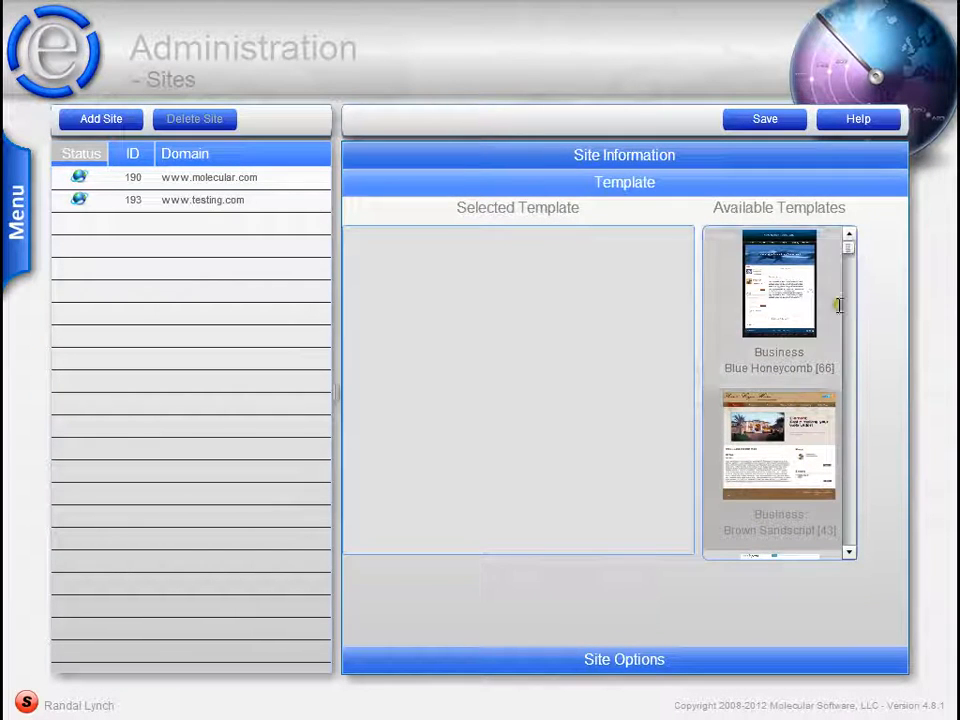
click(847, 503)
click(847, 503)
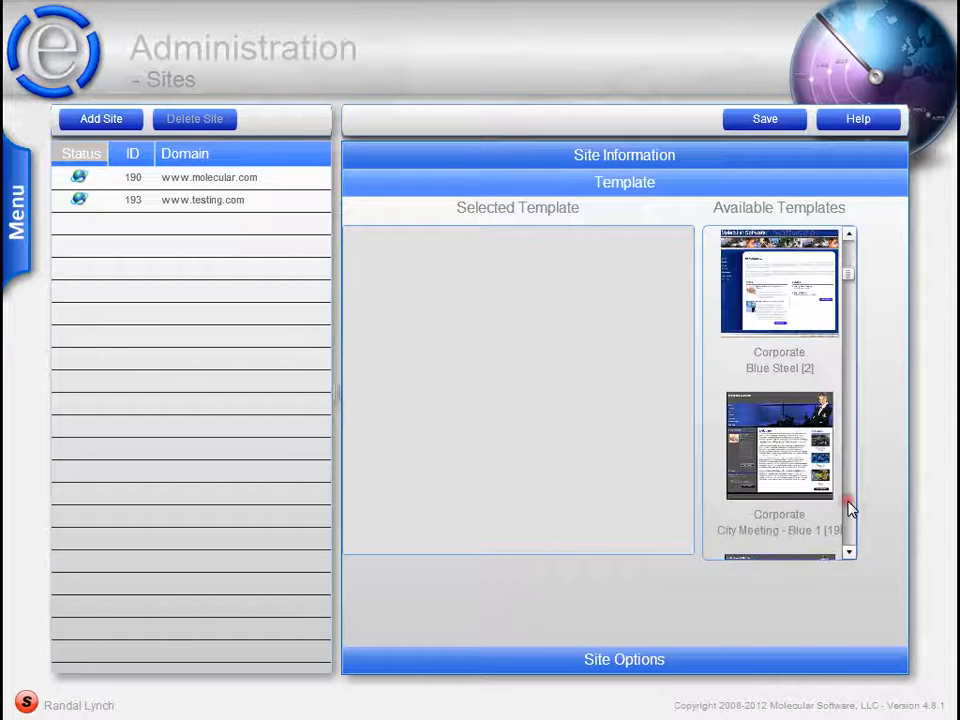
click(850, 254)
click(849, 512)
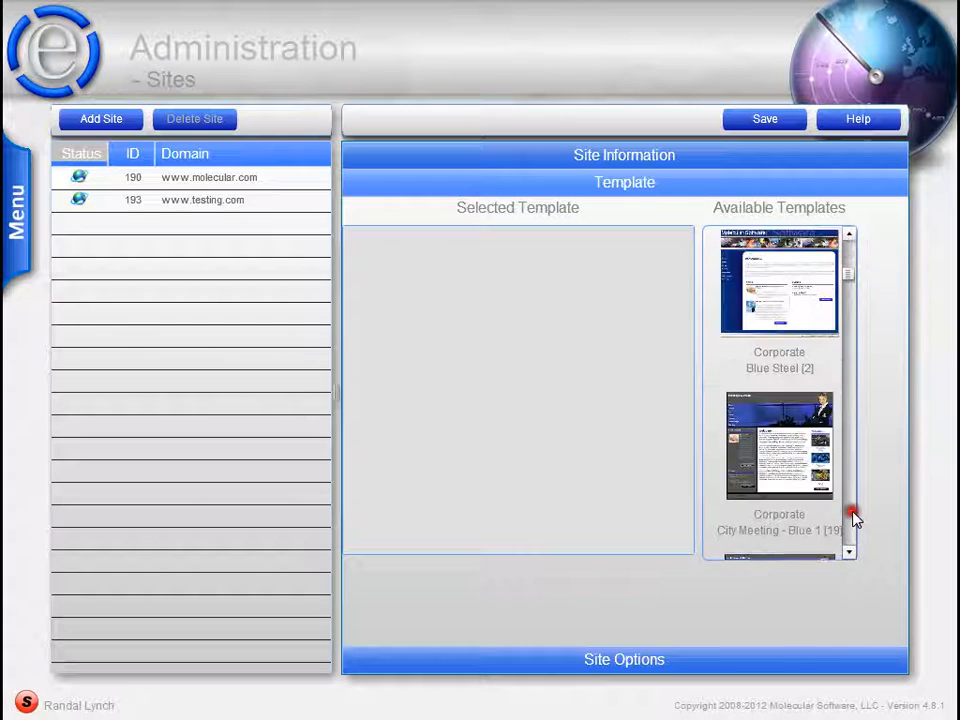
drag(812, 455, 516, 354)
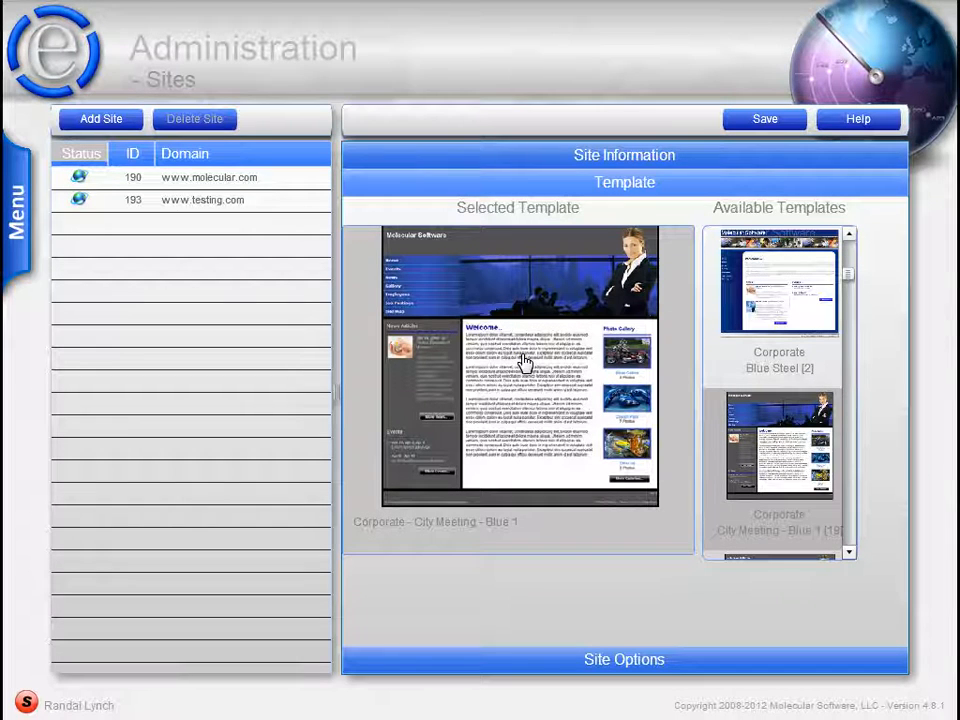
- Check the new site's options, save the site and review its saved site information
click(587, 658)
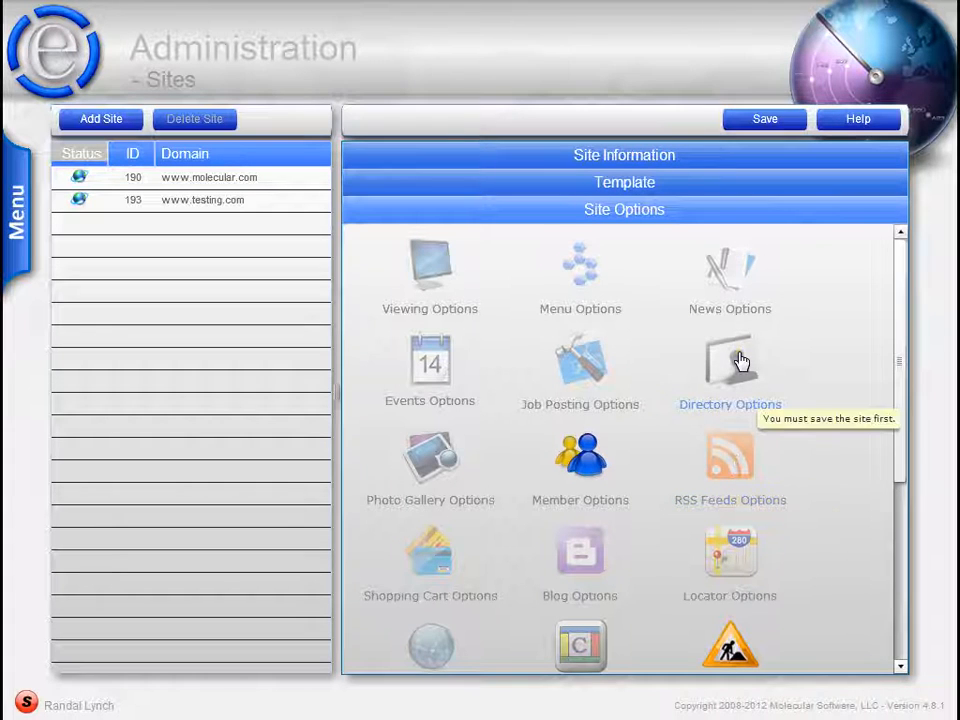
click(780, 120)
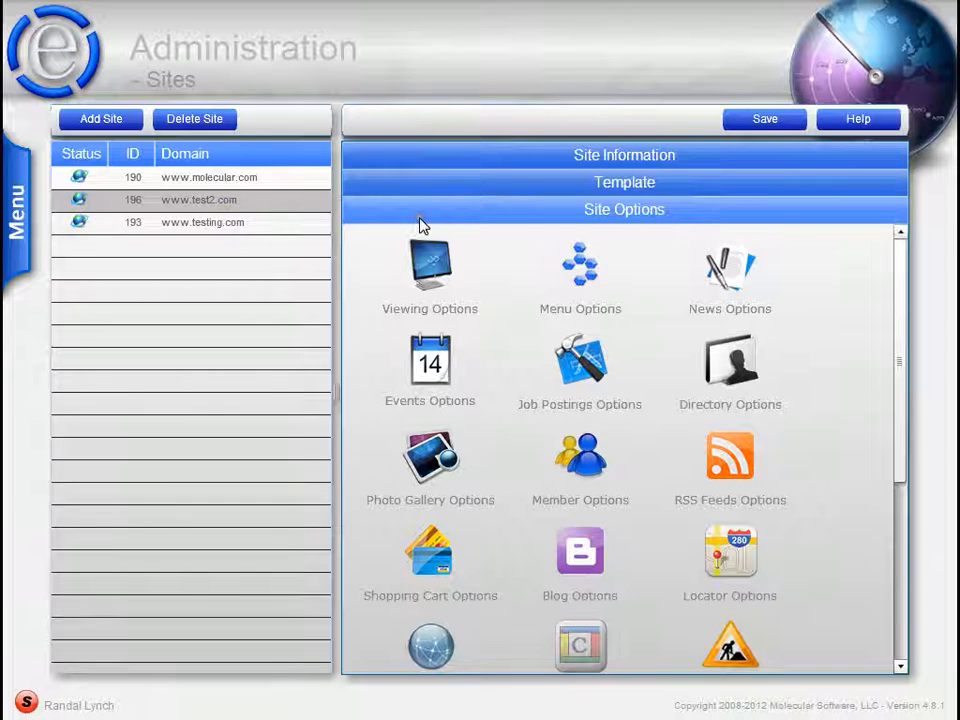
click(514, 184)
click(541, 158)
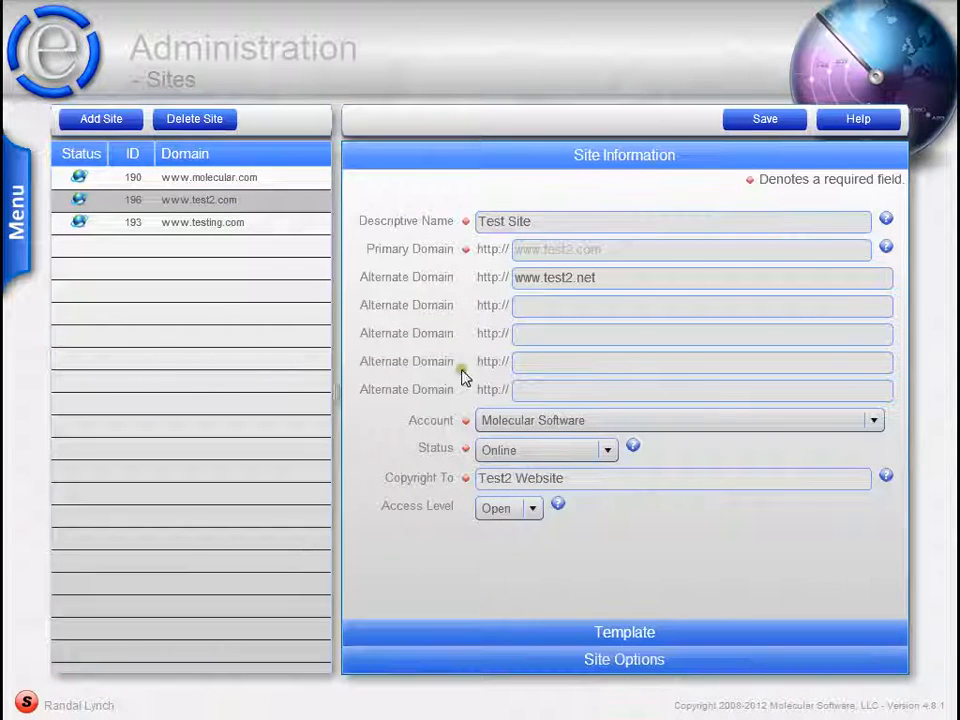
click(606, 660)
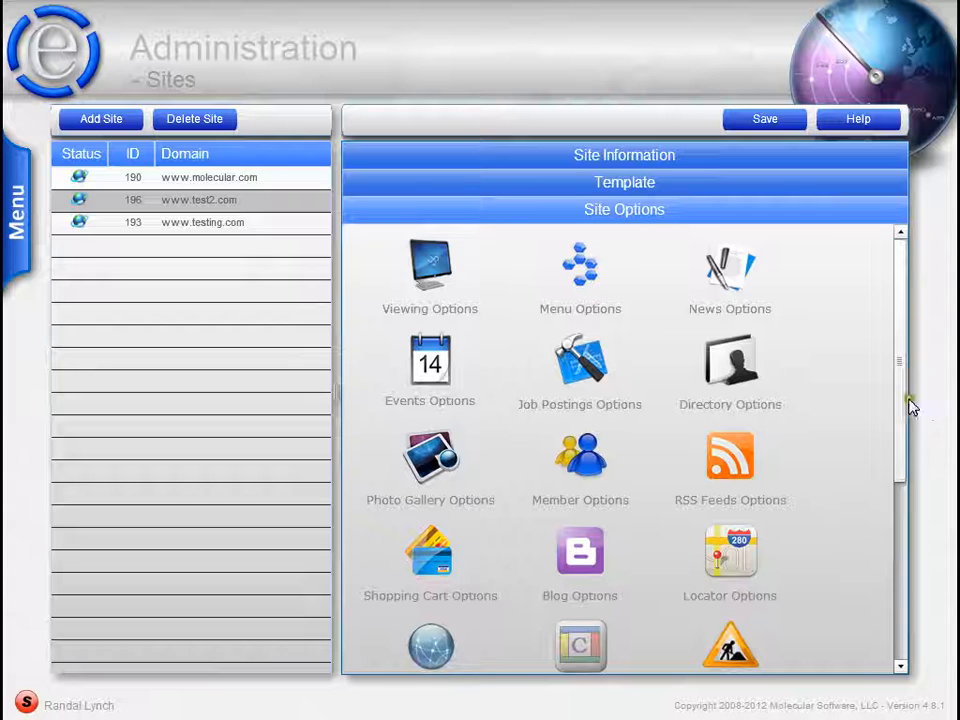
drag(905, 405, 902, 566)
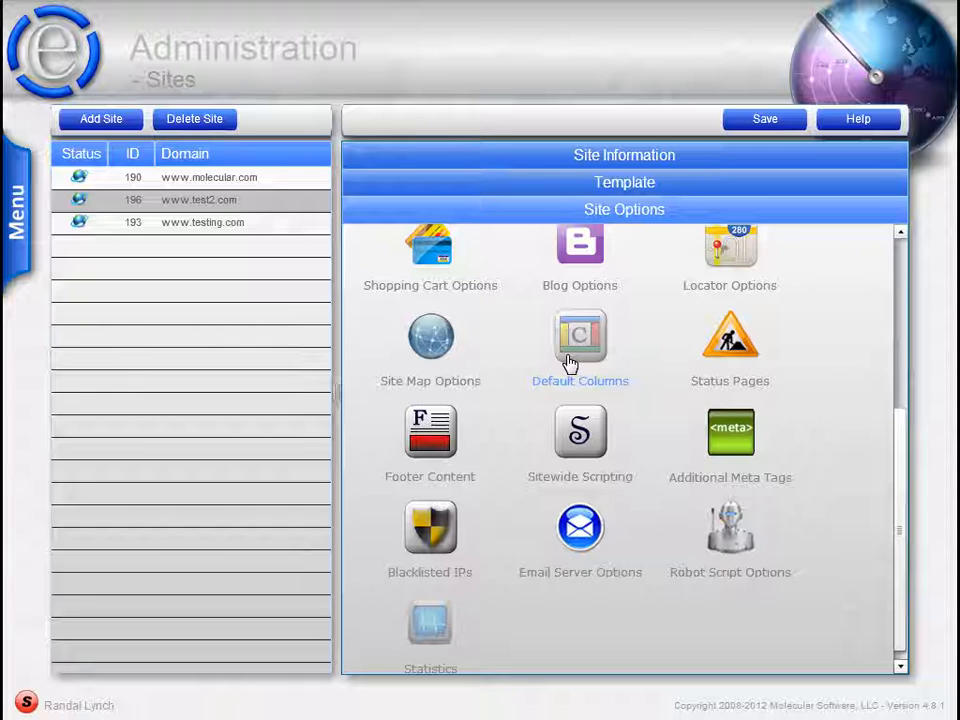
click(691, 186)
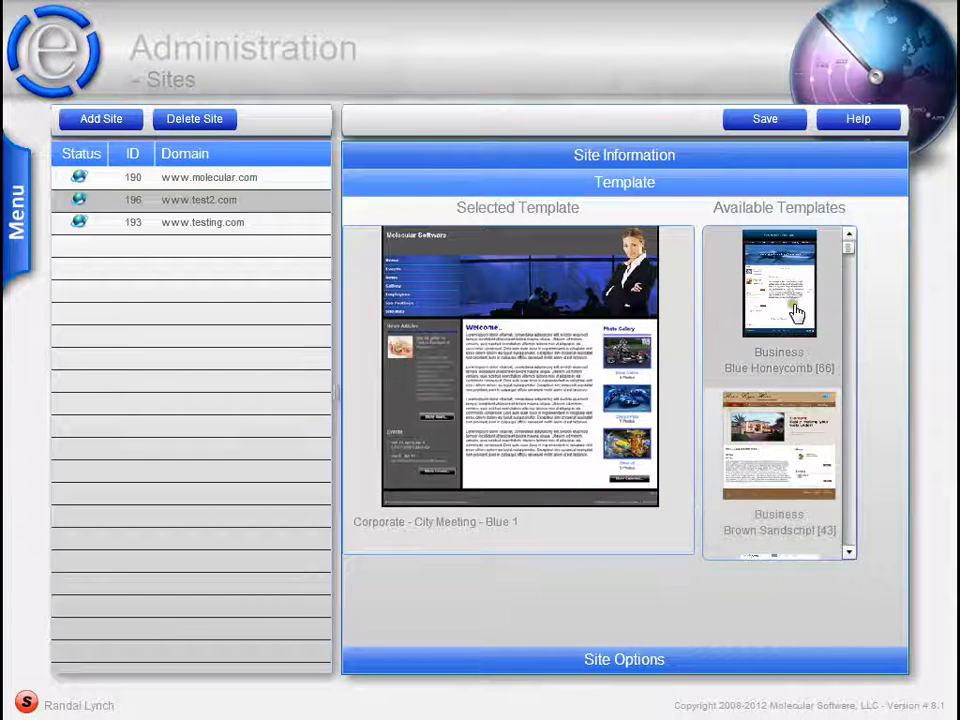
drag(797, 313, 548, 336)
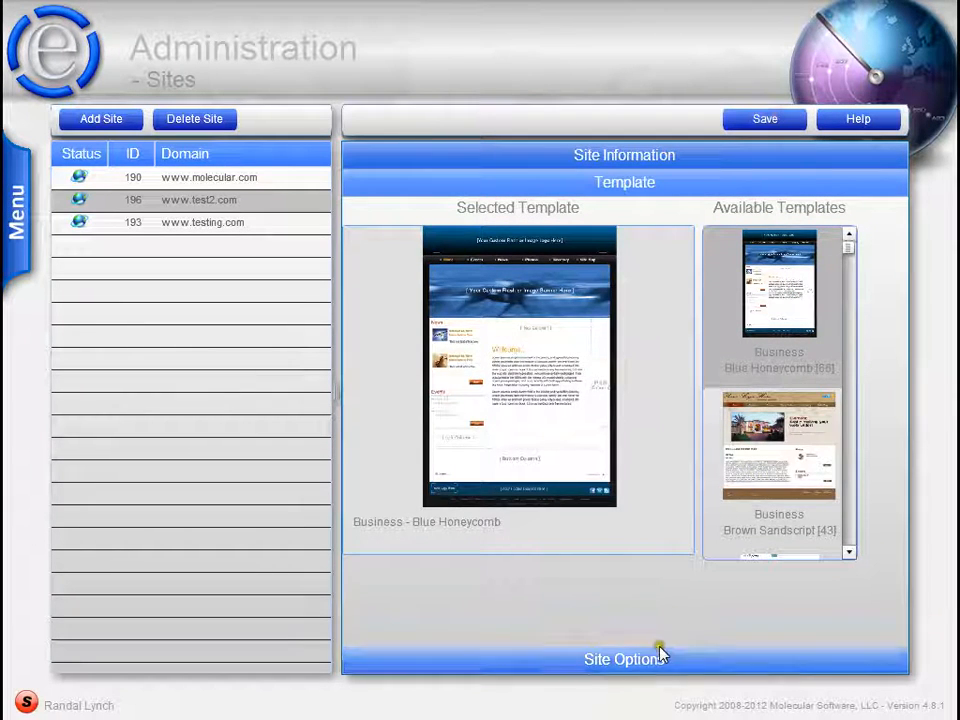
click(658, 656)
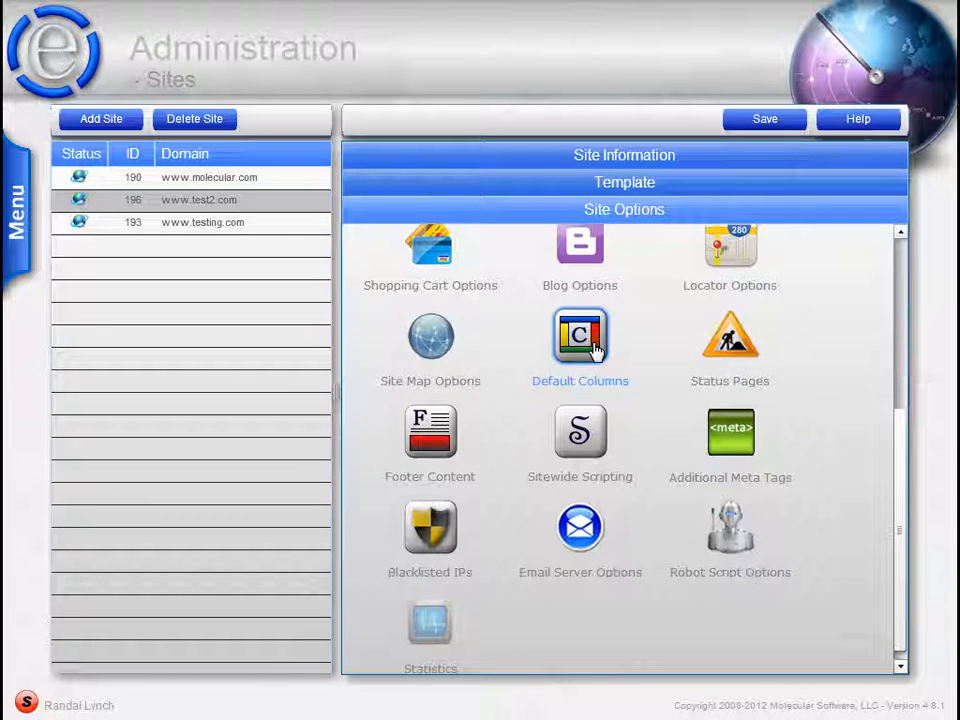
drag(898, 466, 897, 250)
click(679, 182)
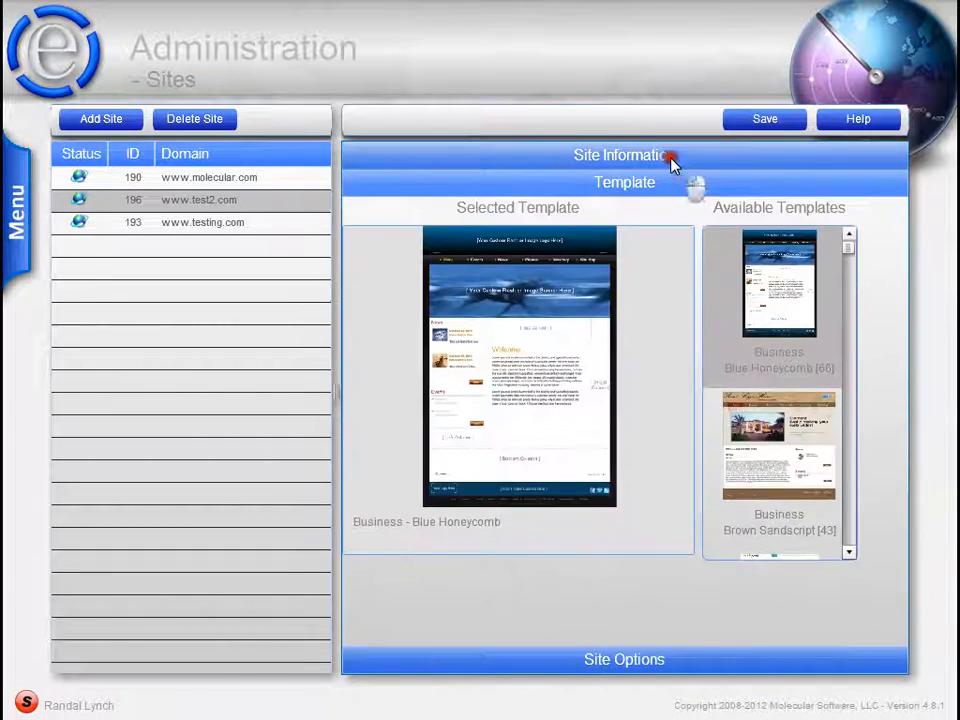
click(672, 158)
click(186, 118)
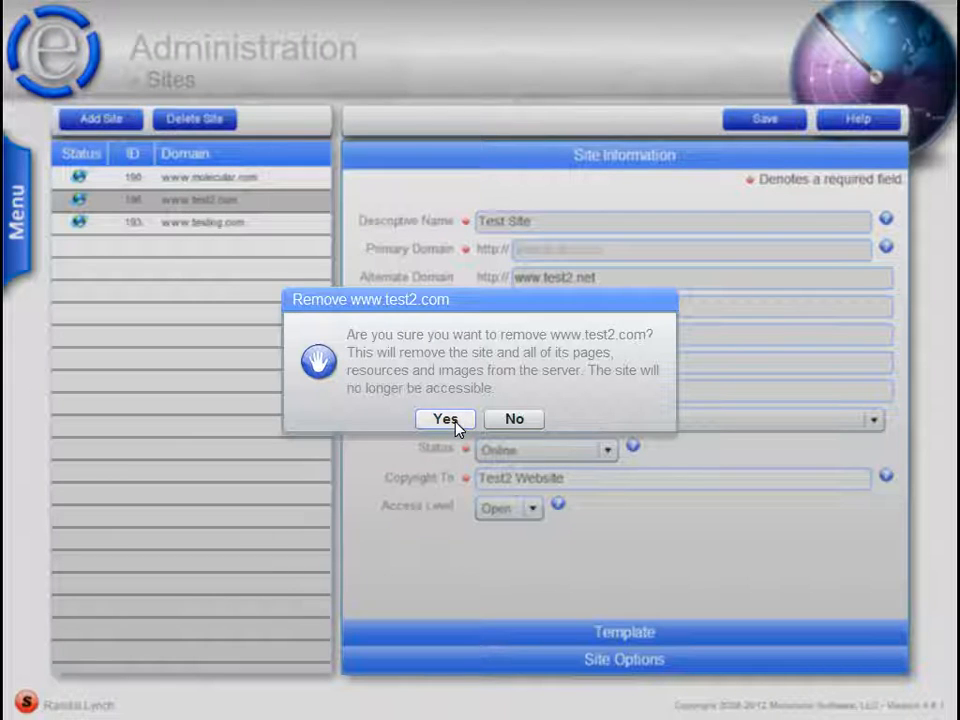
click(447, 420)
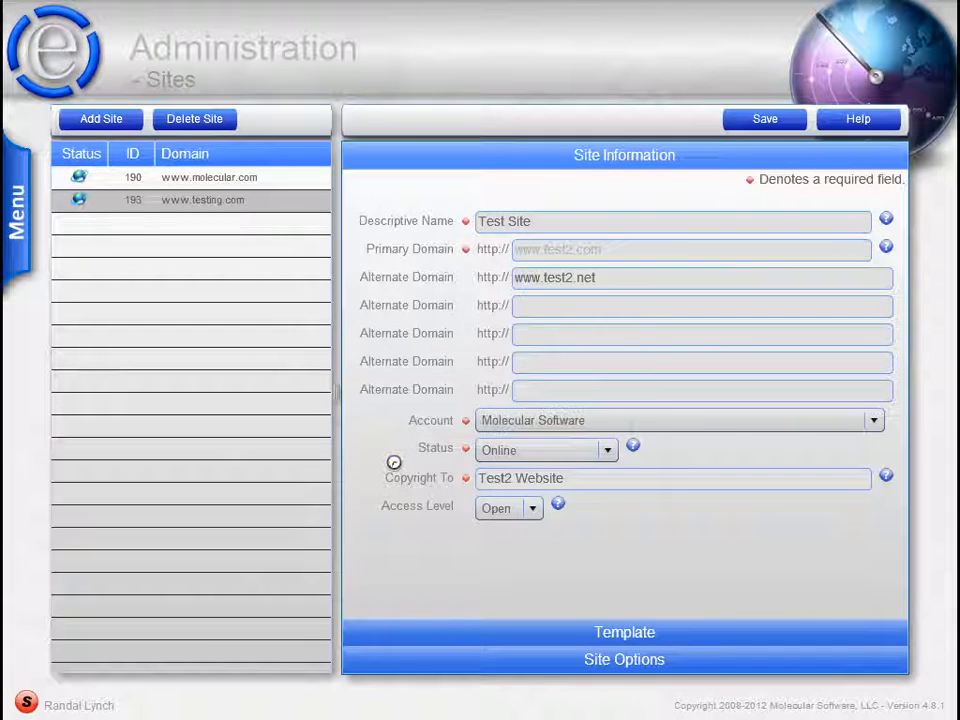
click(540, 638)
click(669, 158)
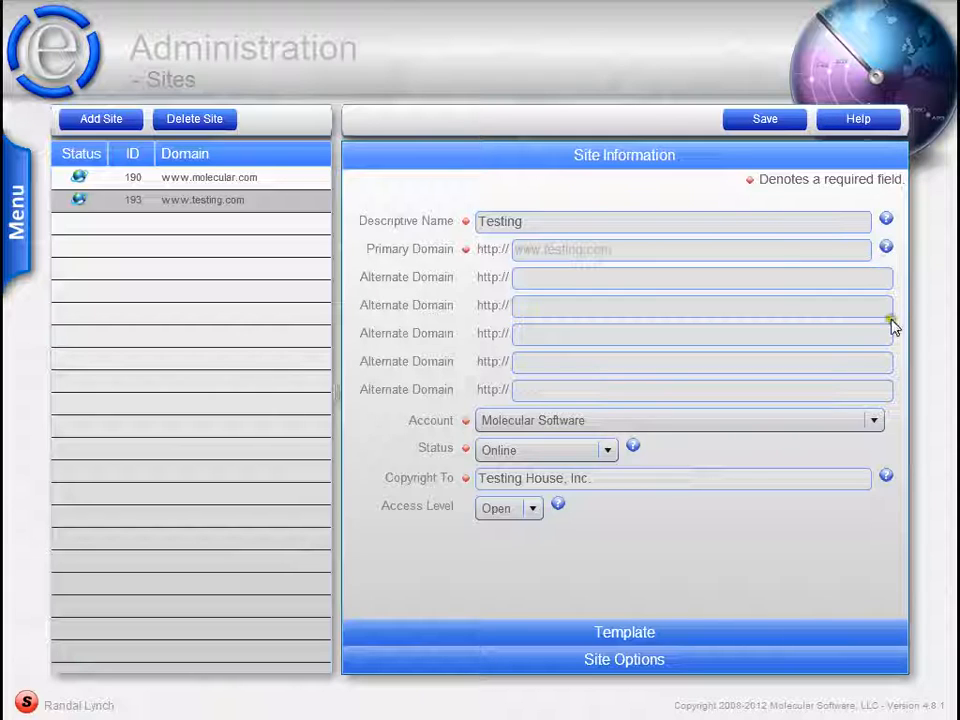
click(886, 477)
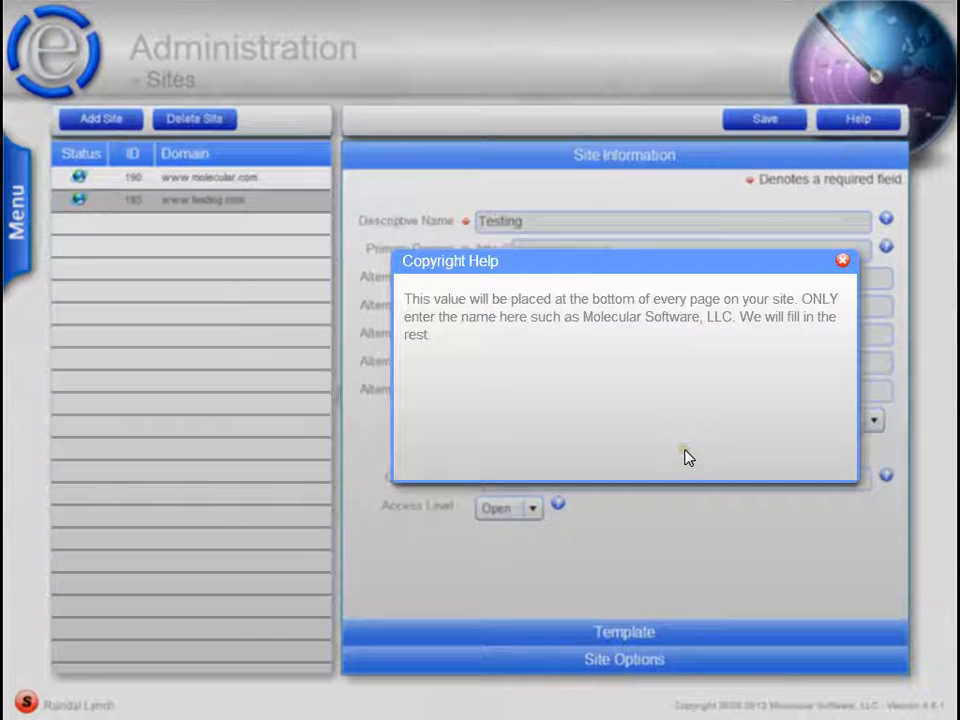
click(842, 261)
- Open the Sites help document, read its Email Server Options section and return to the top of the document
click(858, 120)
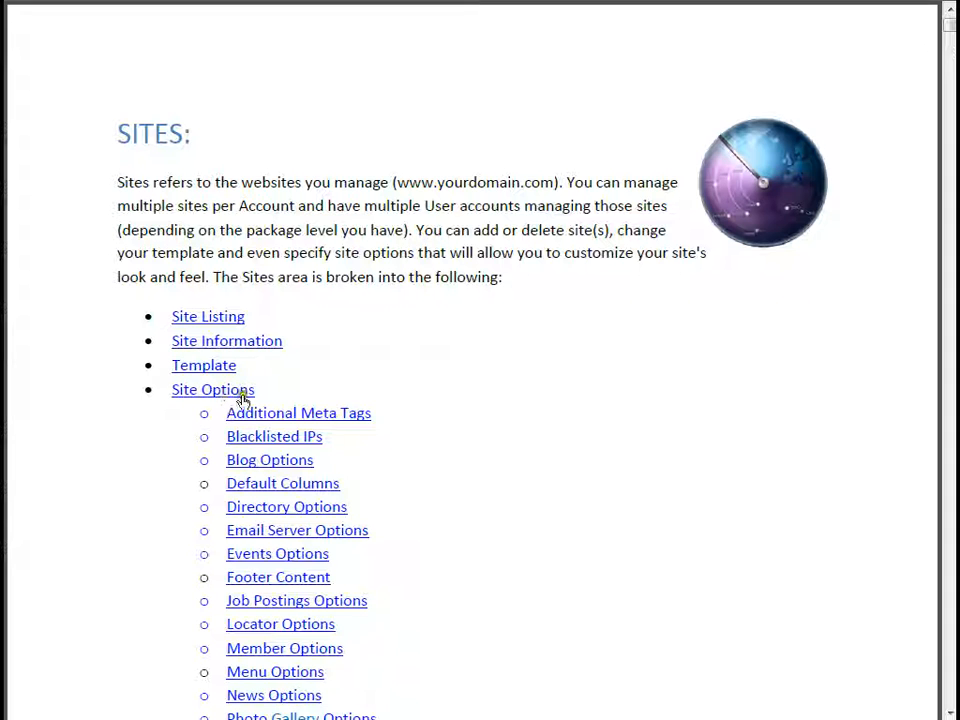
scroll(545, 392, down, 15)
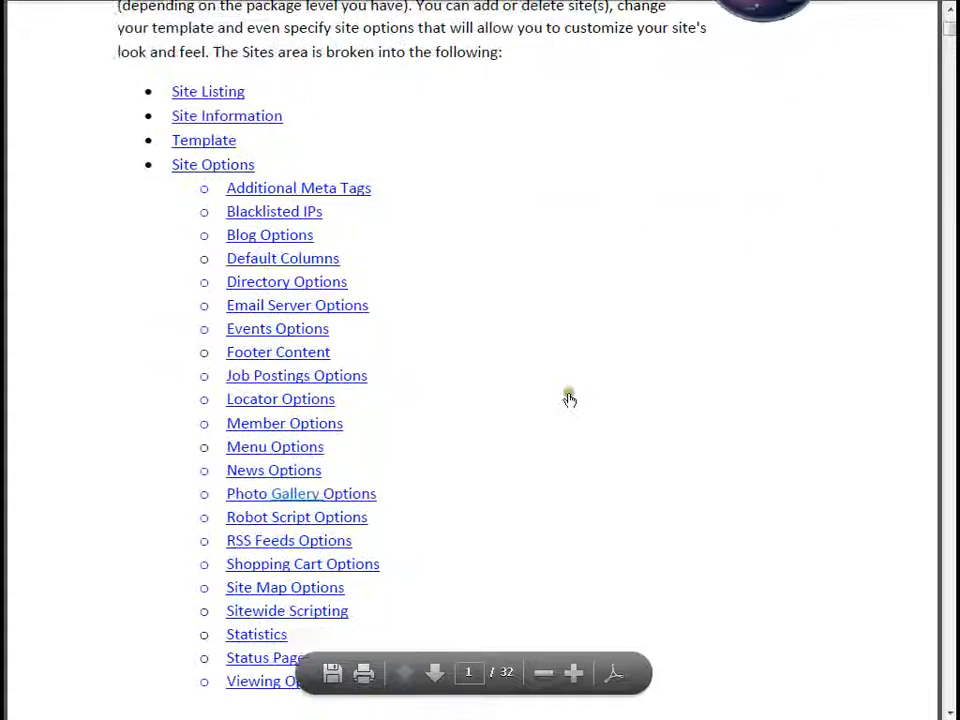
scroll(601, 398, up, 15)
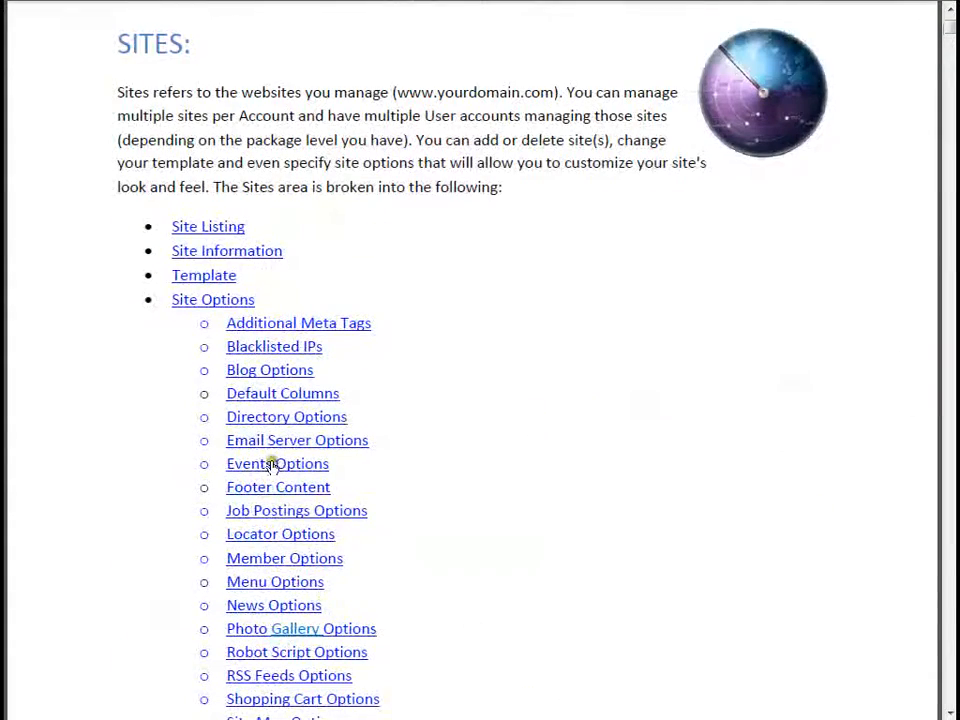
click(270, 441)
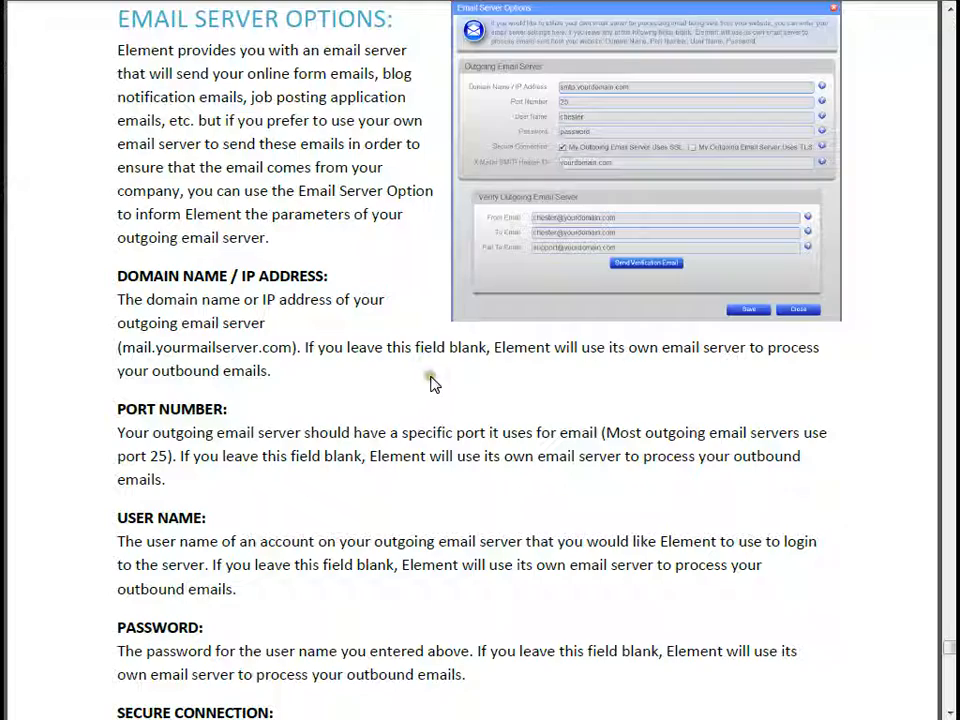
scroll(432, 386, down, 10)
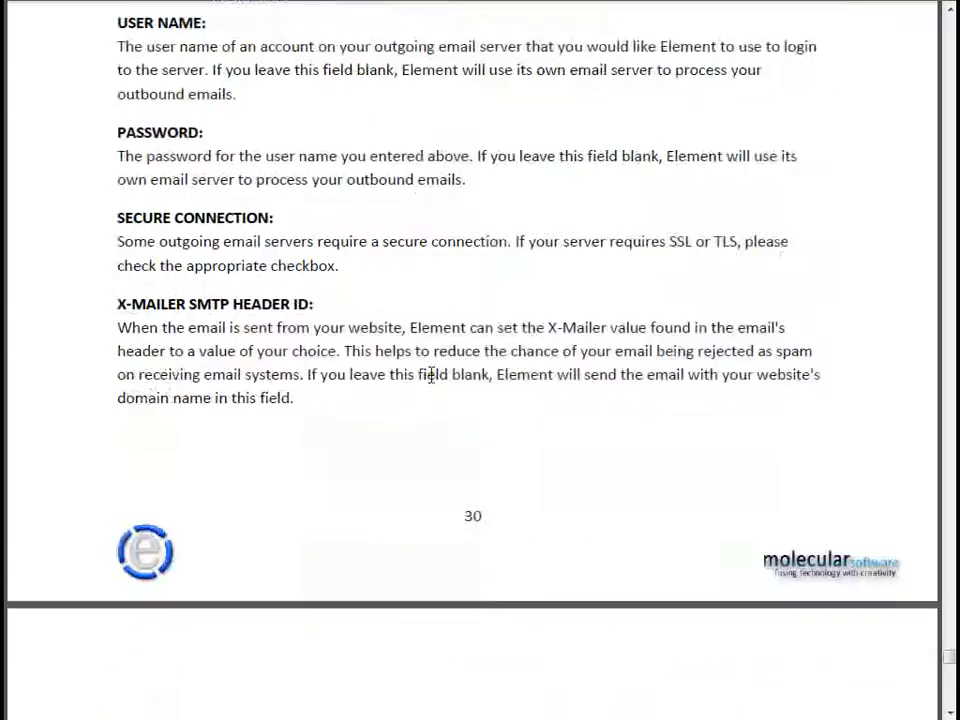
scroll(750, 490, down, 10)
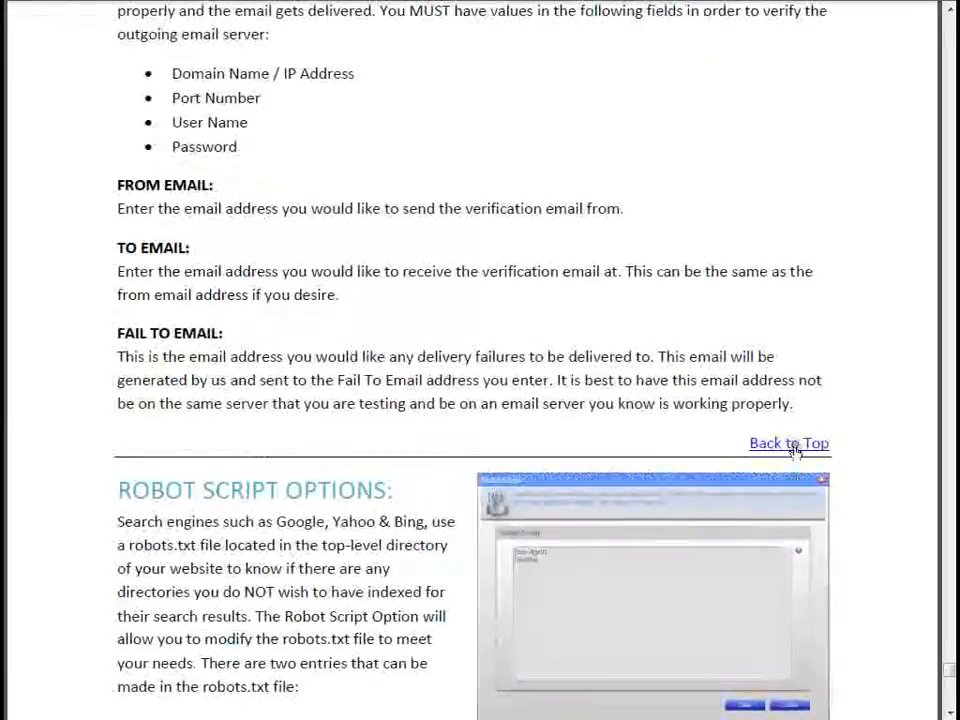
click(789, 444)
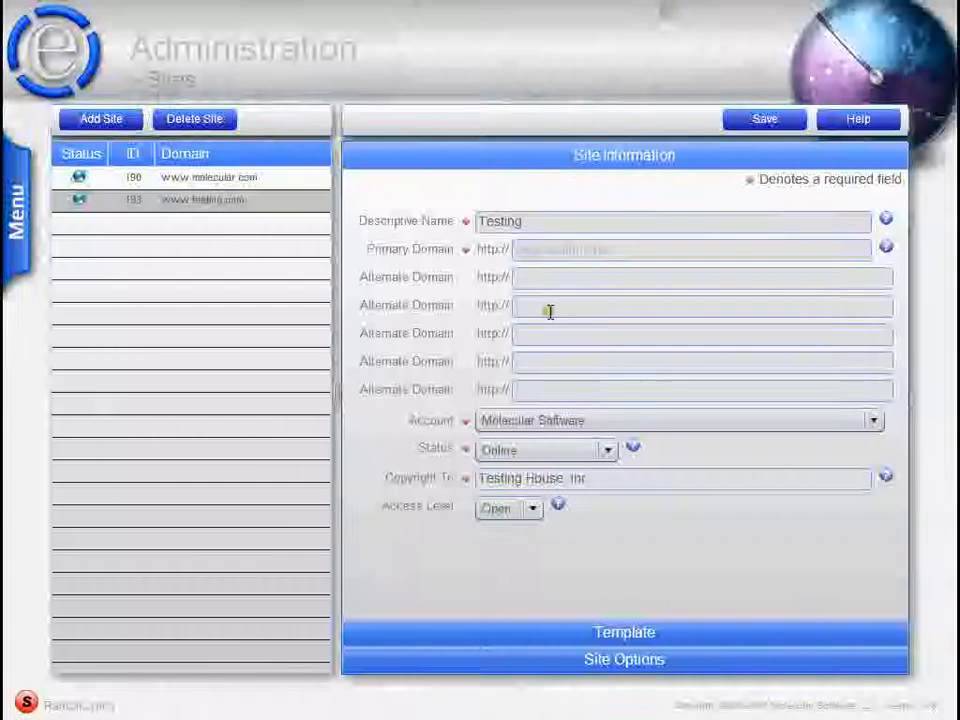